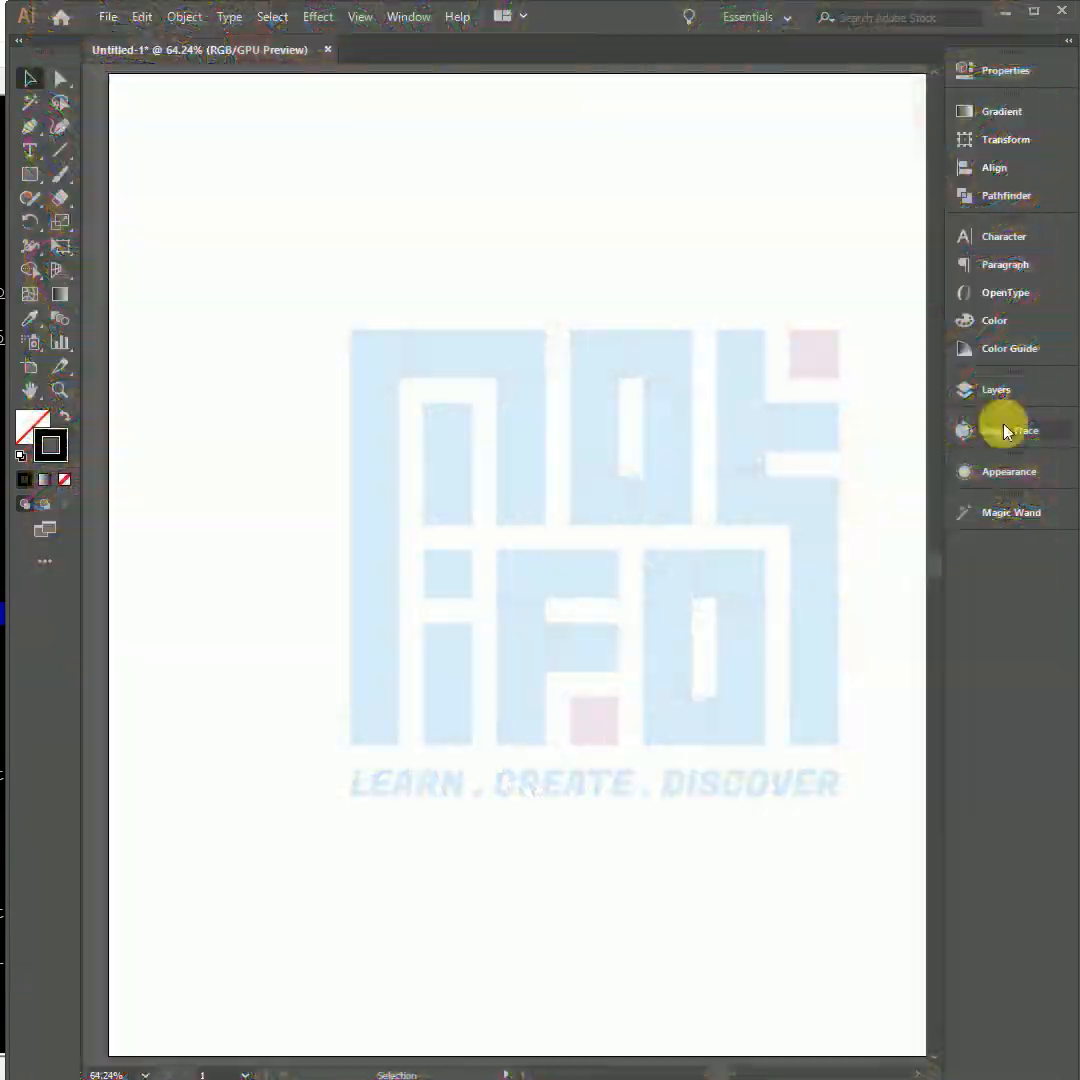
- Add a new layer named Grid above the logo layer
key("F7")
left_click(884, 1055)
double_click(675, 378)
type("Grid")
key("Return")
left_click(995, 389)
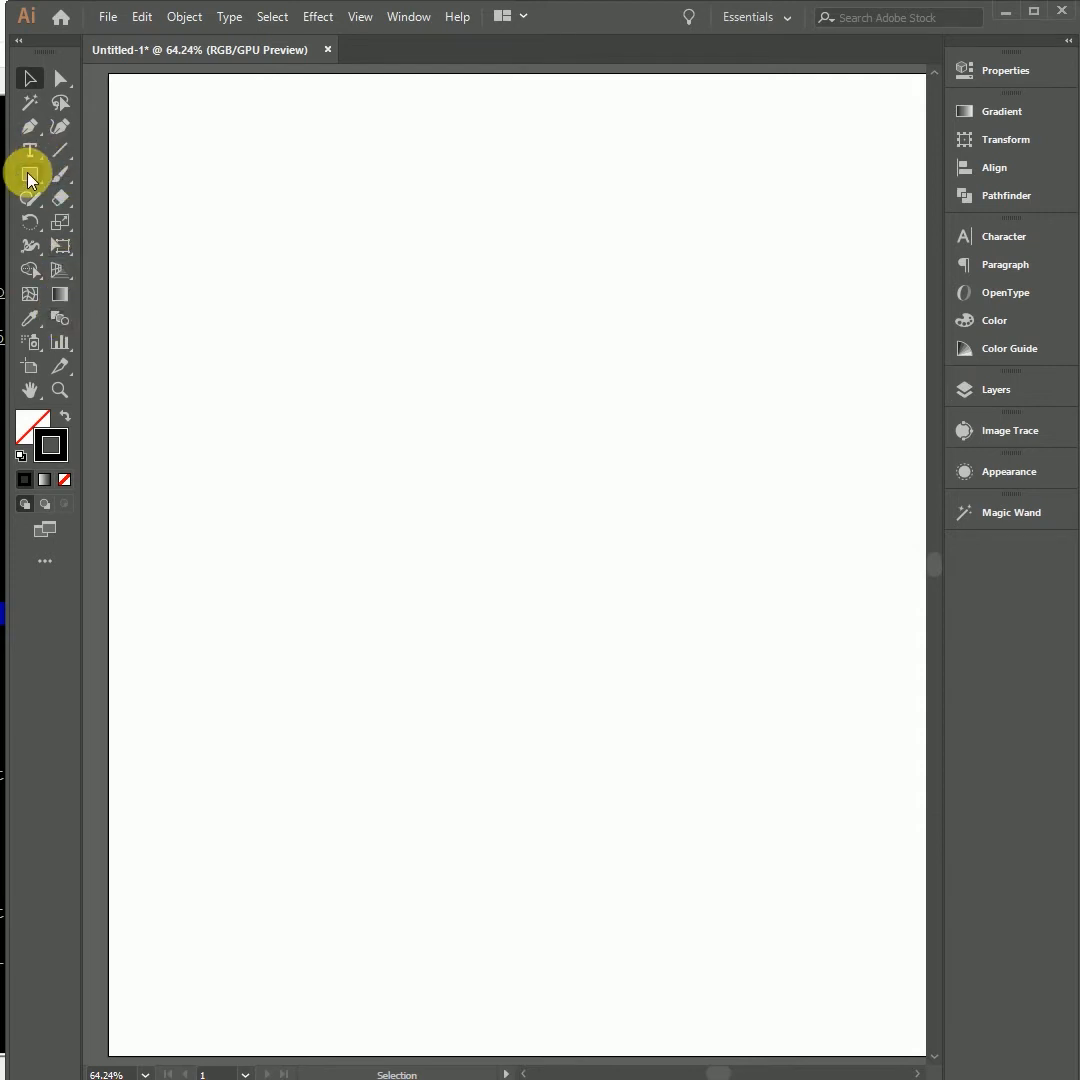
- Draw a vertical line through the middle of the artboard with the Line Segment tool
left_click(57, 155)
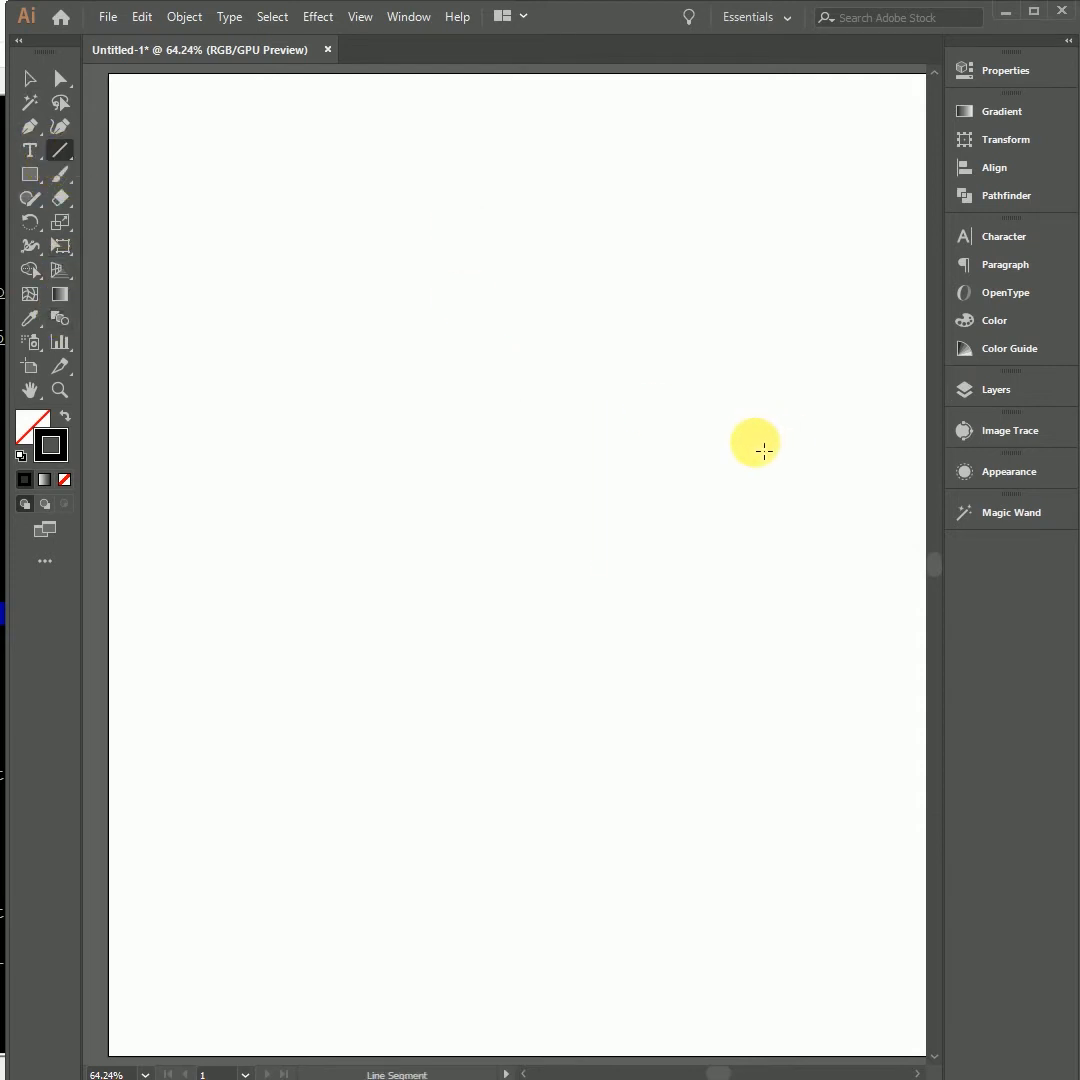
scroll(752, 452, "down", 3)
scroll(747, 446, "right", 3)
mouse_move(417, 495)
left_mouse_down()
mouse_move(417, 365)
mouse_move(424, 675)
mouse_move(433, 681)
left_mouse_up()
- Rotate a copy of the vertical line about its center by 360/5 degrees
left_click(30, 222)
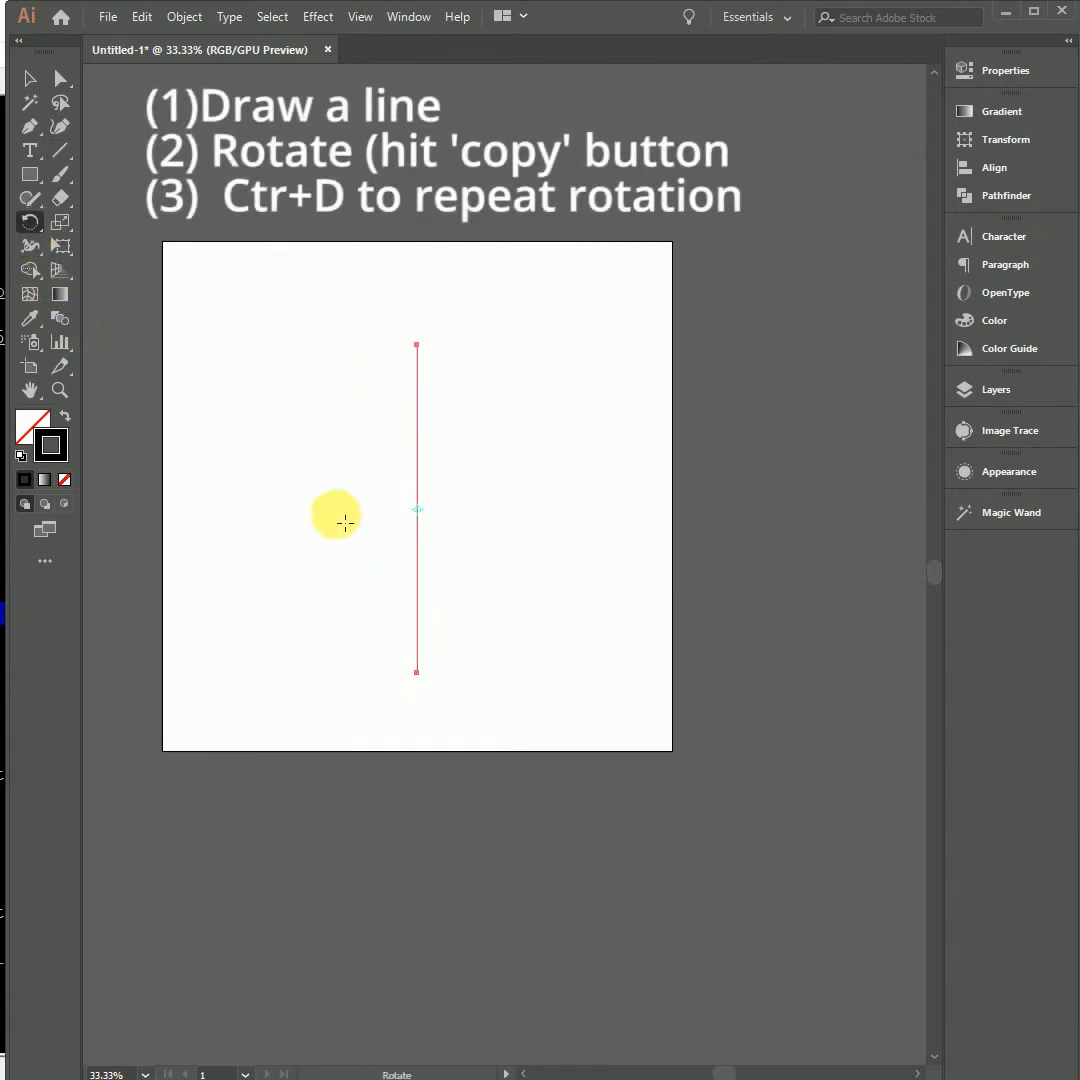
left_click(427, 514, "alt")
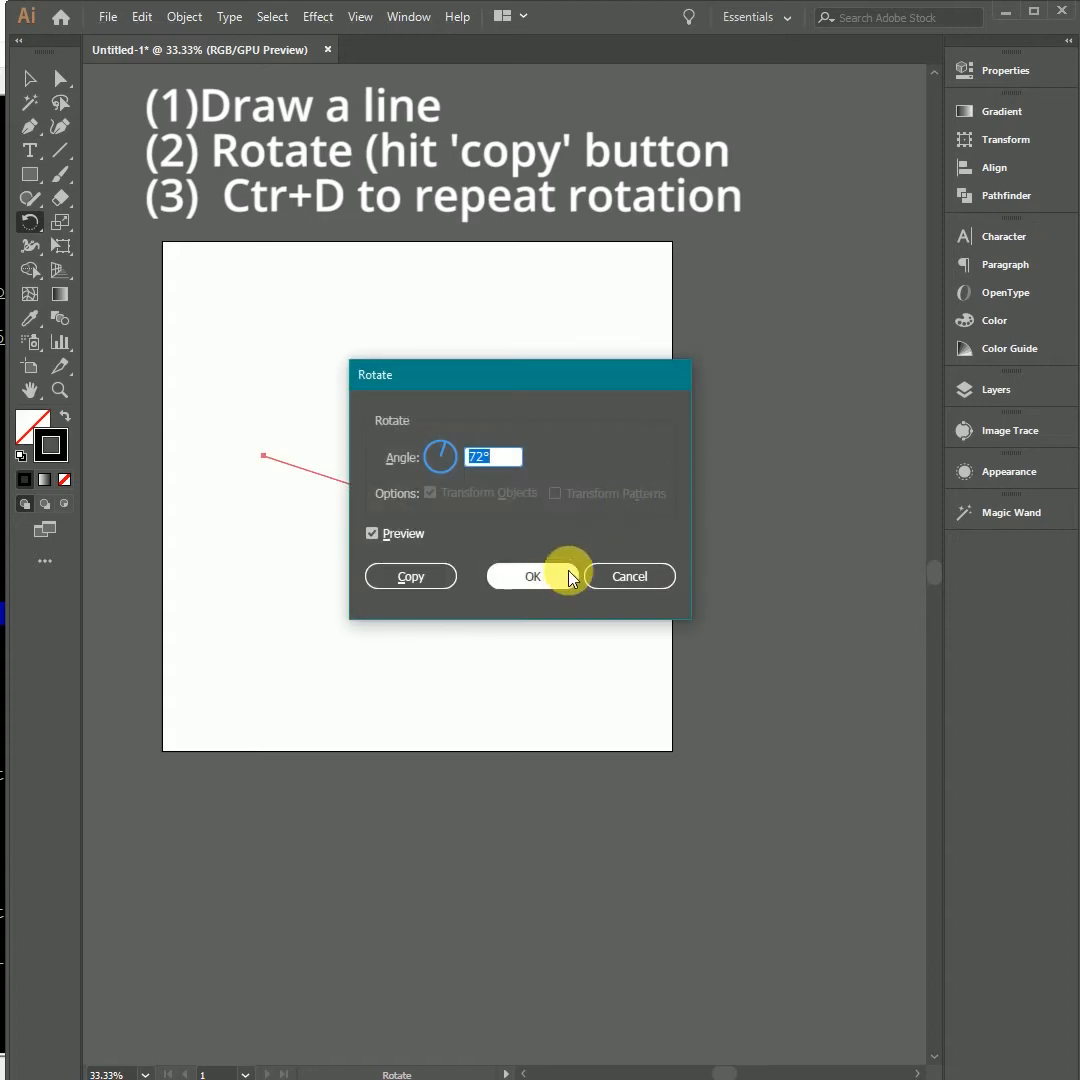
type("360/5")
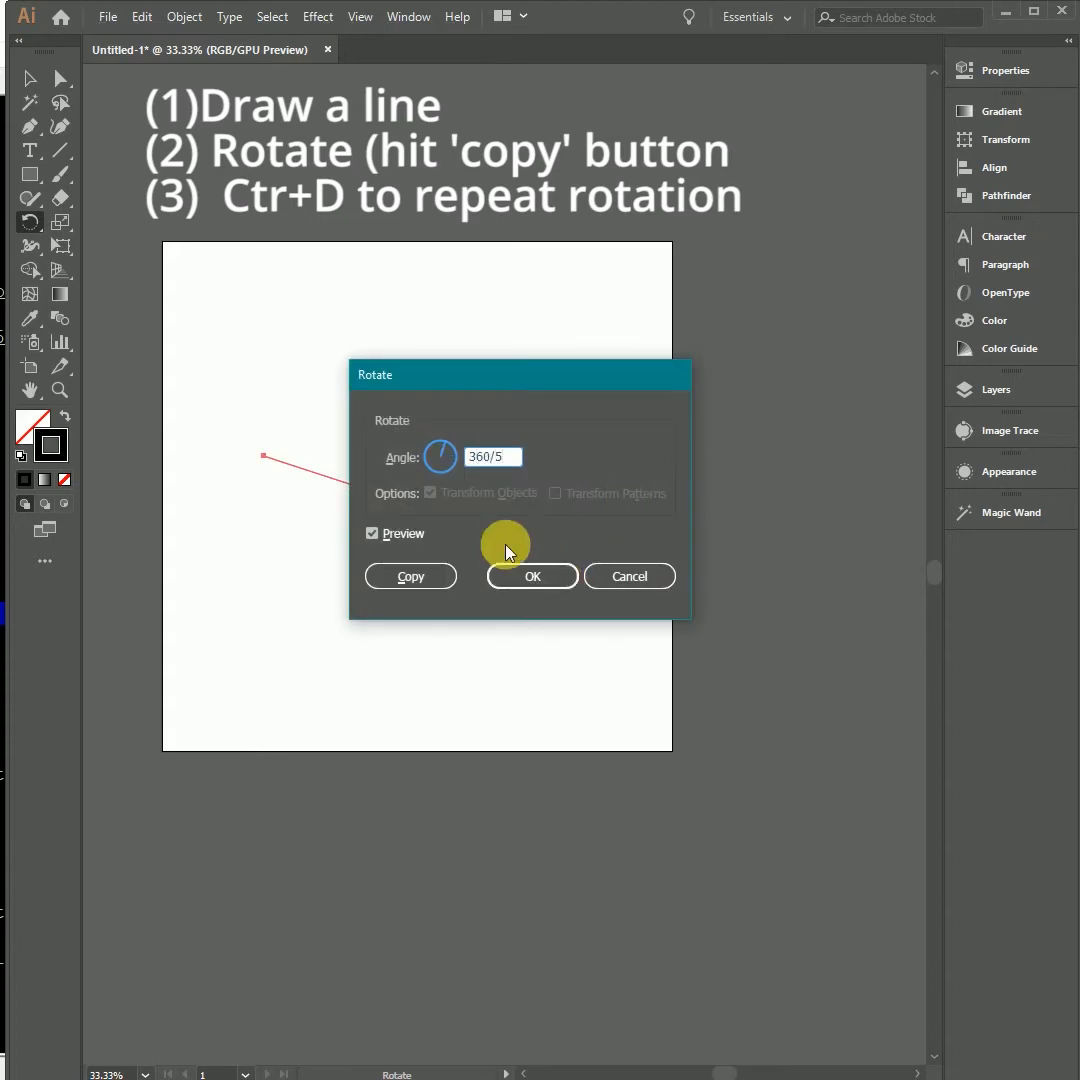
left_click(434, 576)
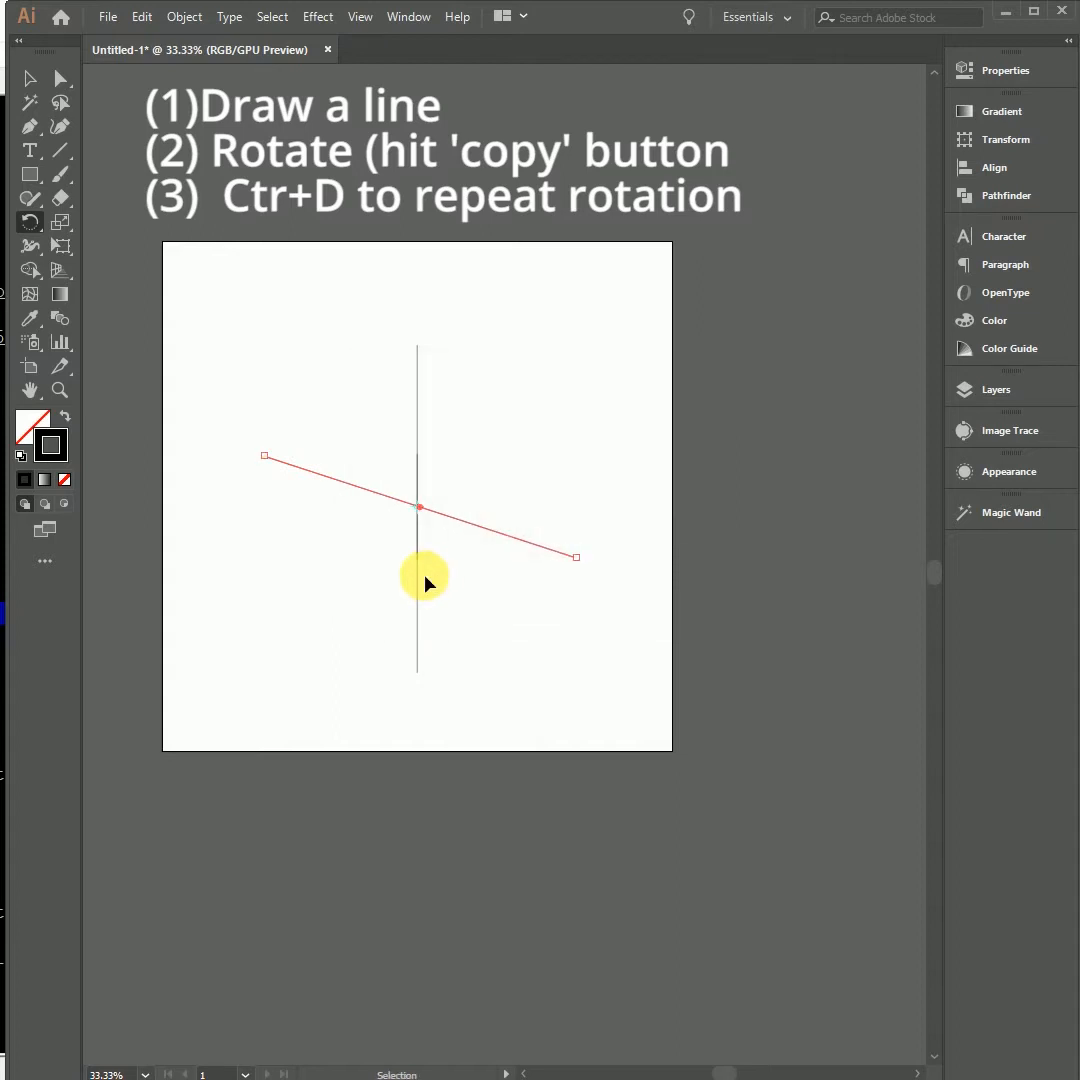
- Repeat the rotated copy three more times to complete the radial grid of five lines, and deselect
key("ctrl+d")
key("ctrl+d")
key("ctrl+d")
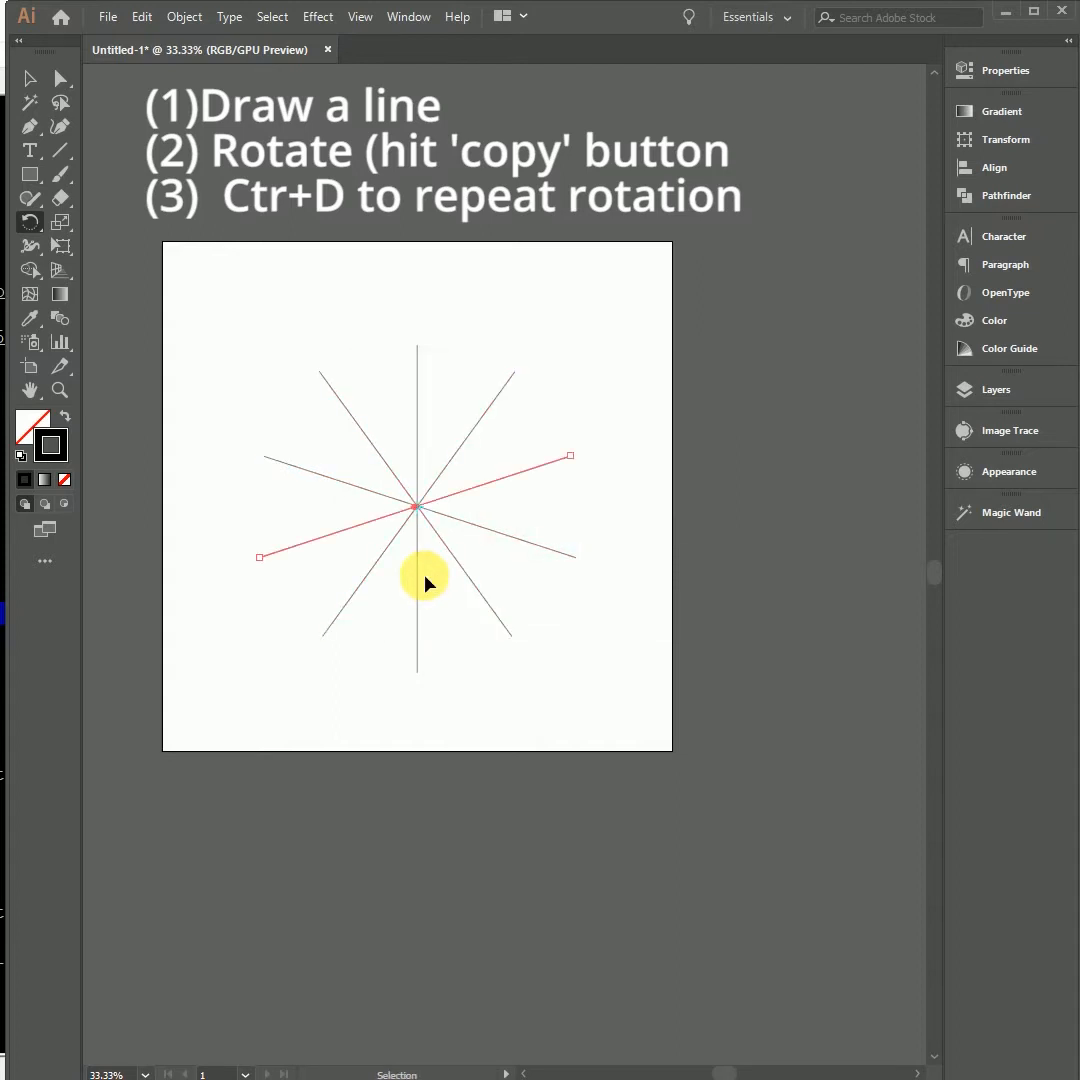
key("v")
left_click(720, 500)
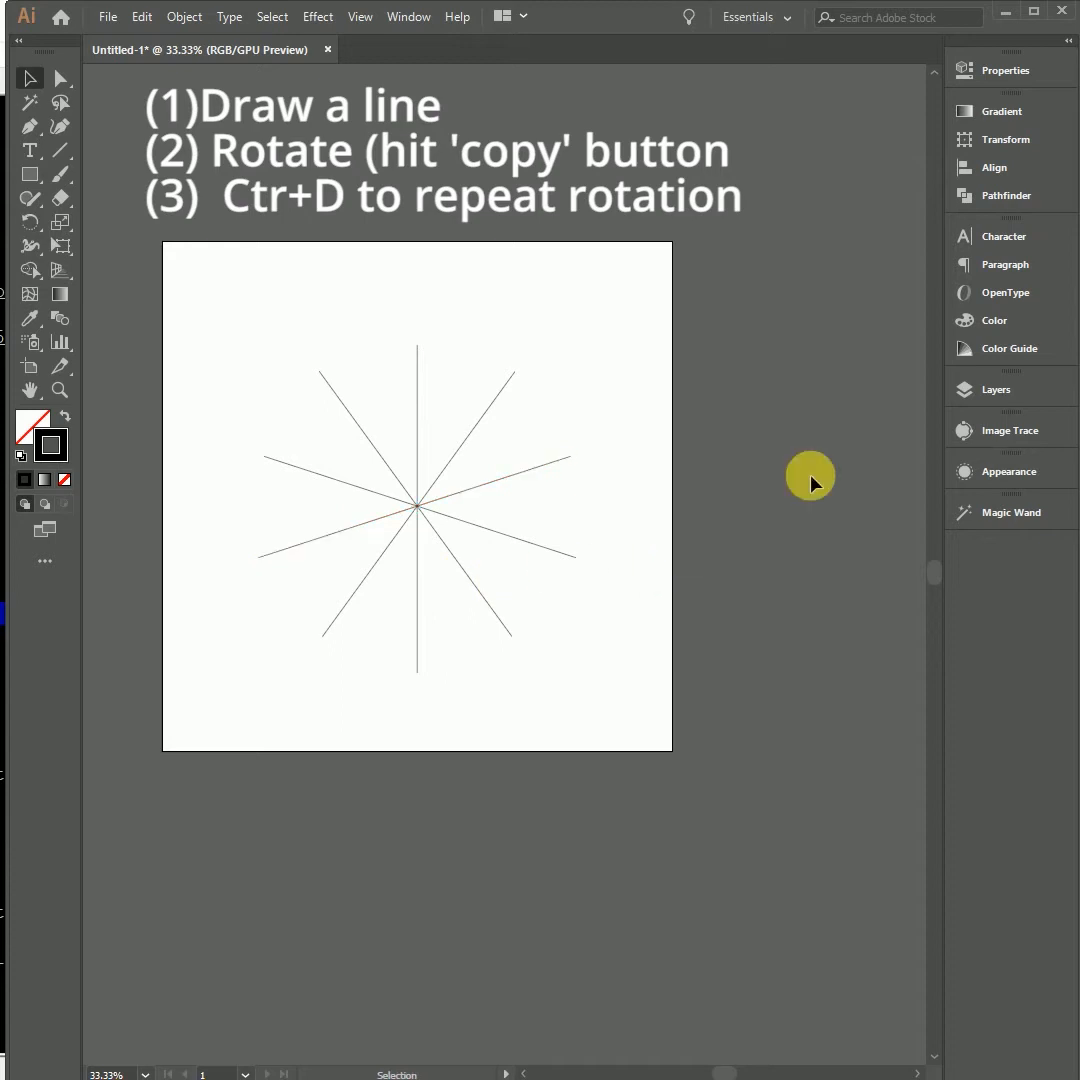
- Select all lines on the Grid layer and enlarge them from their center until they reach beyond the artboard edges
left_click(965, 393)
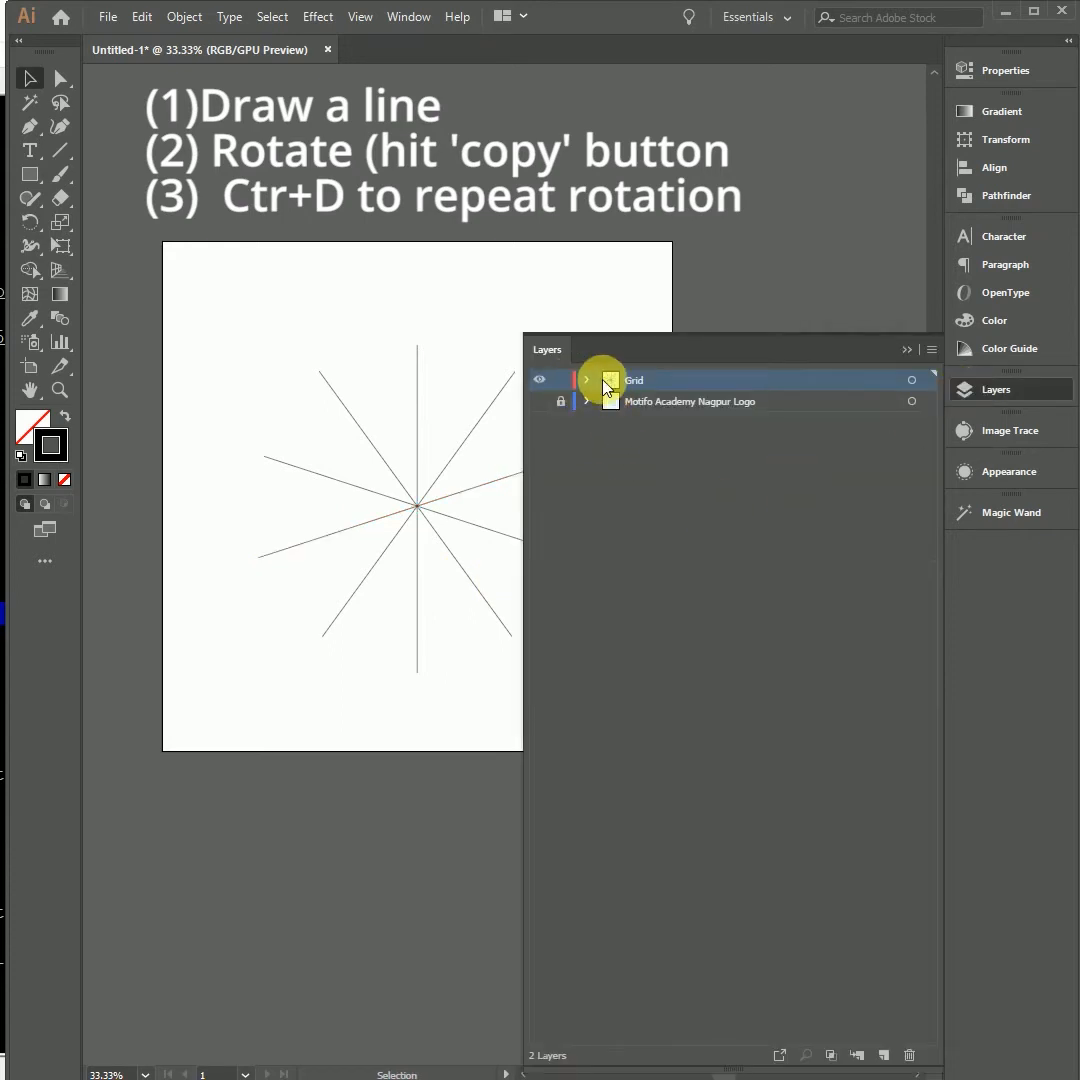
left_click(911, 380)
key("e")
left_click_drag(259, 350, 148, 232)
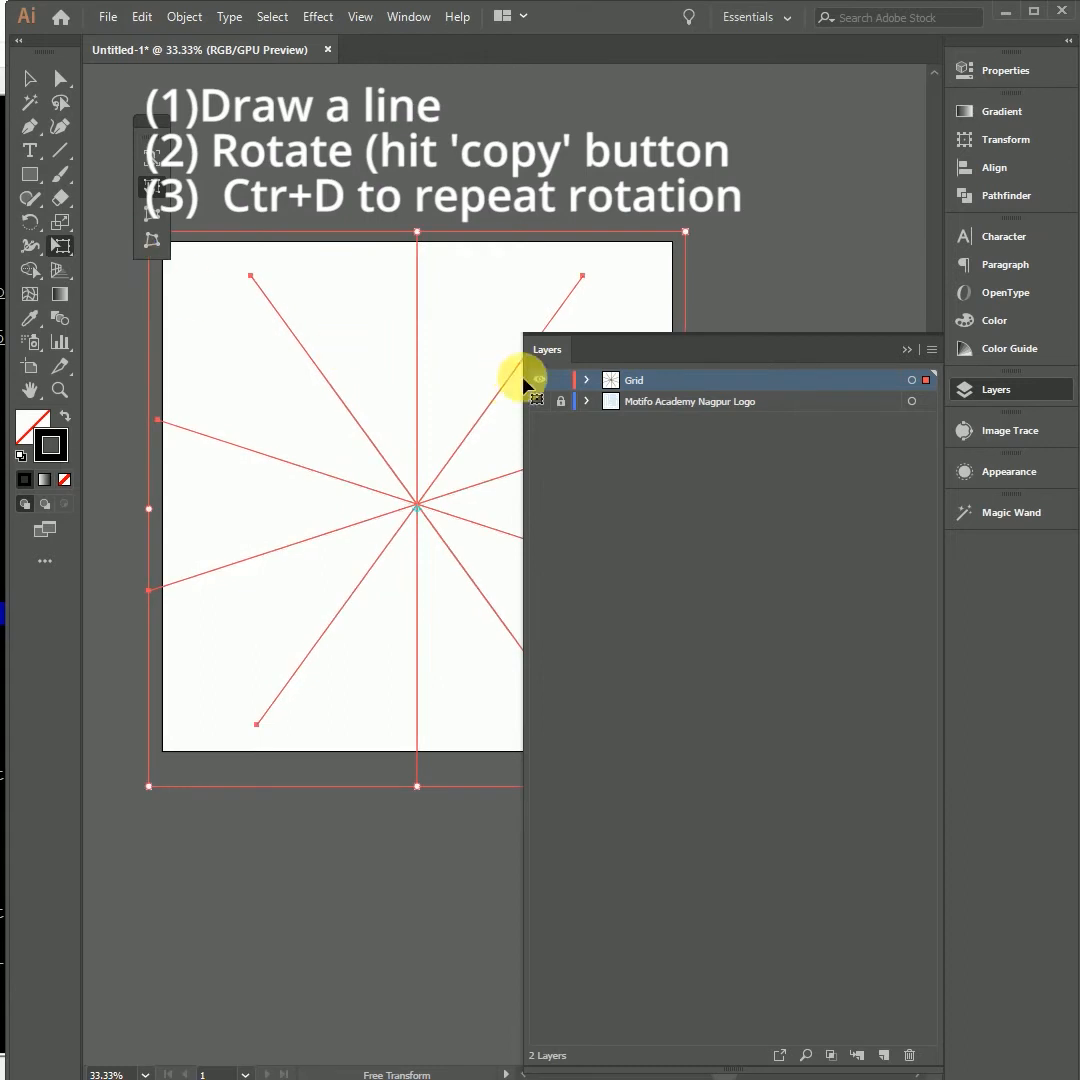
- Reduce the opacity of the grid lines to 22% and lock the Grid layer
left_click(560, 381)
left_click(565, 381)
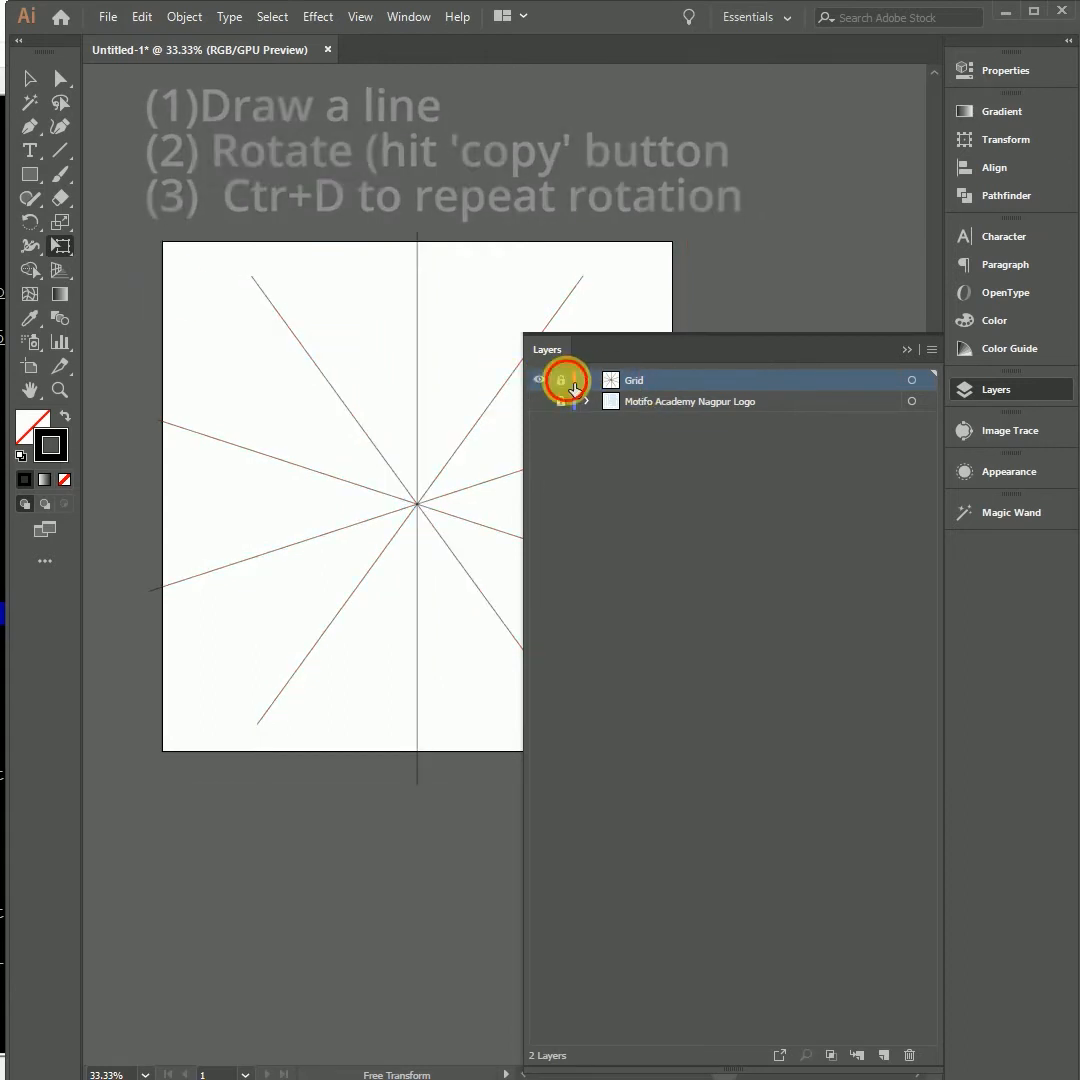
left_click(911, 380)
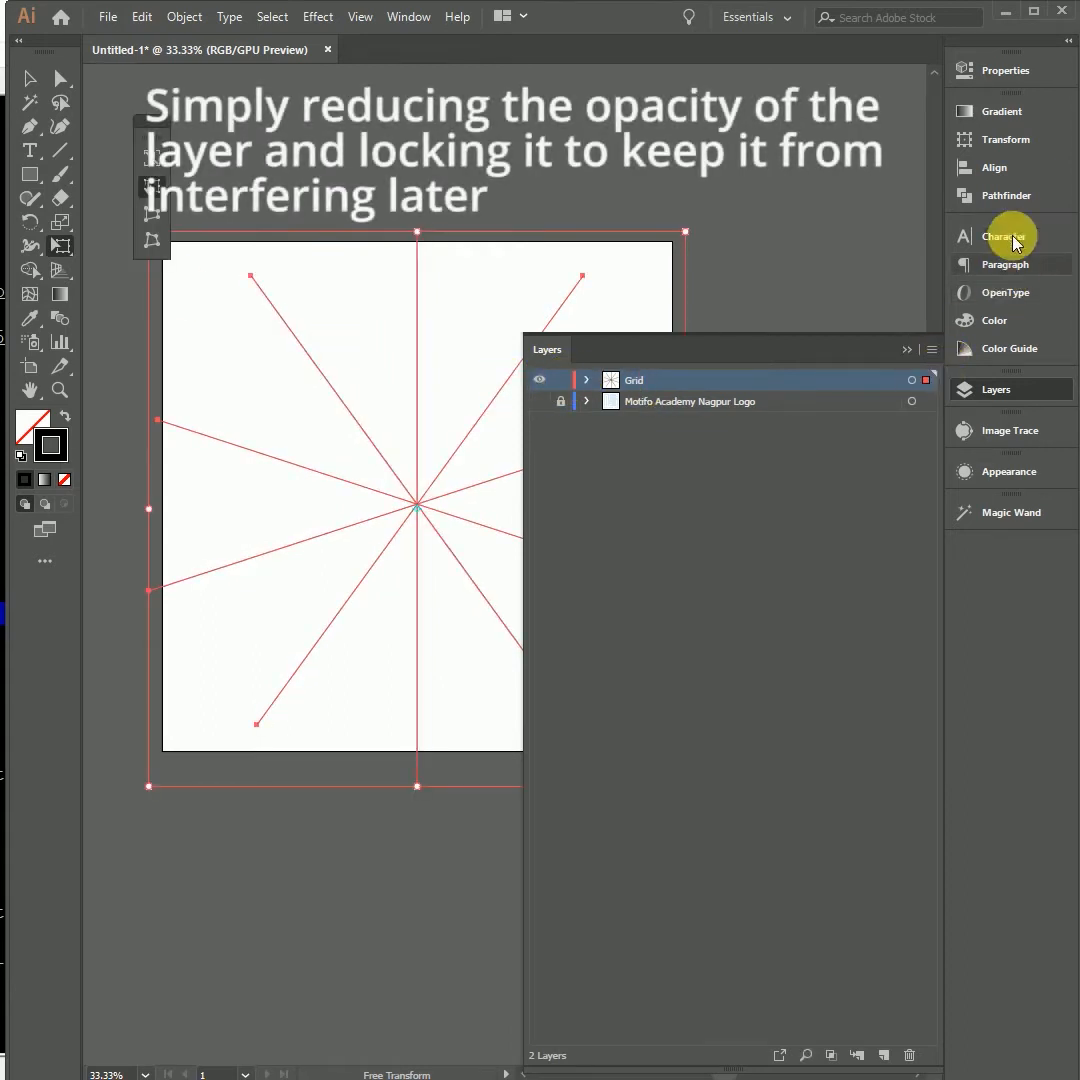
left_click(995, 70)
left_click(834, 340)
left_click(770, 366)
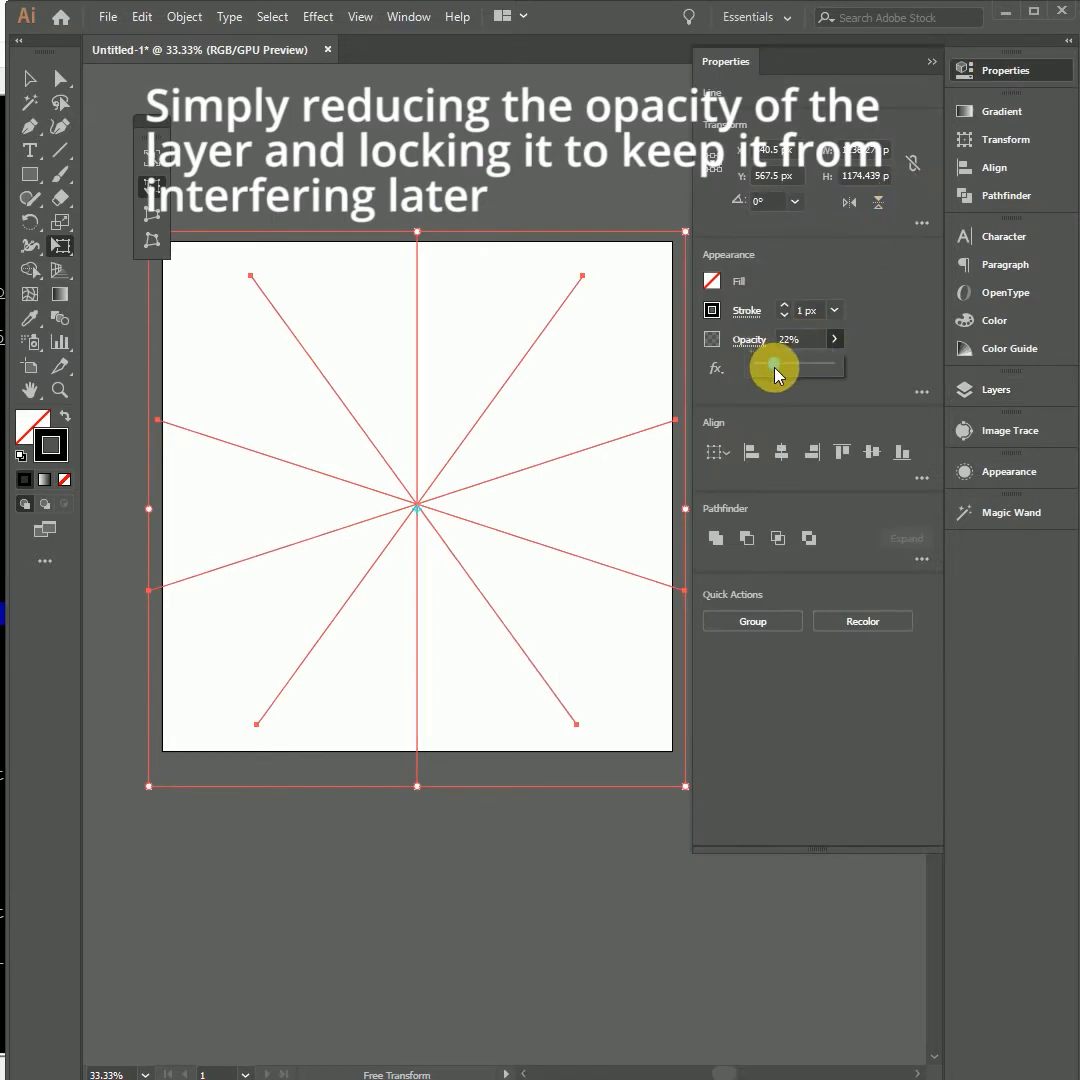
left_click(1000, 72)
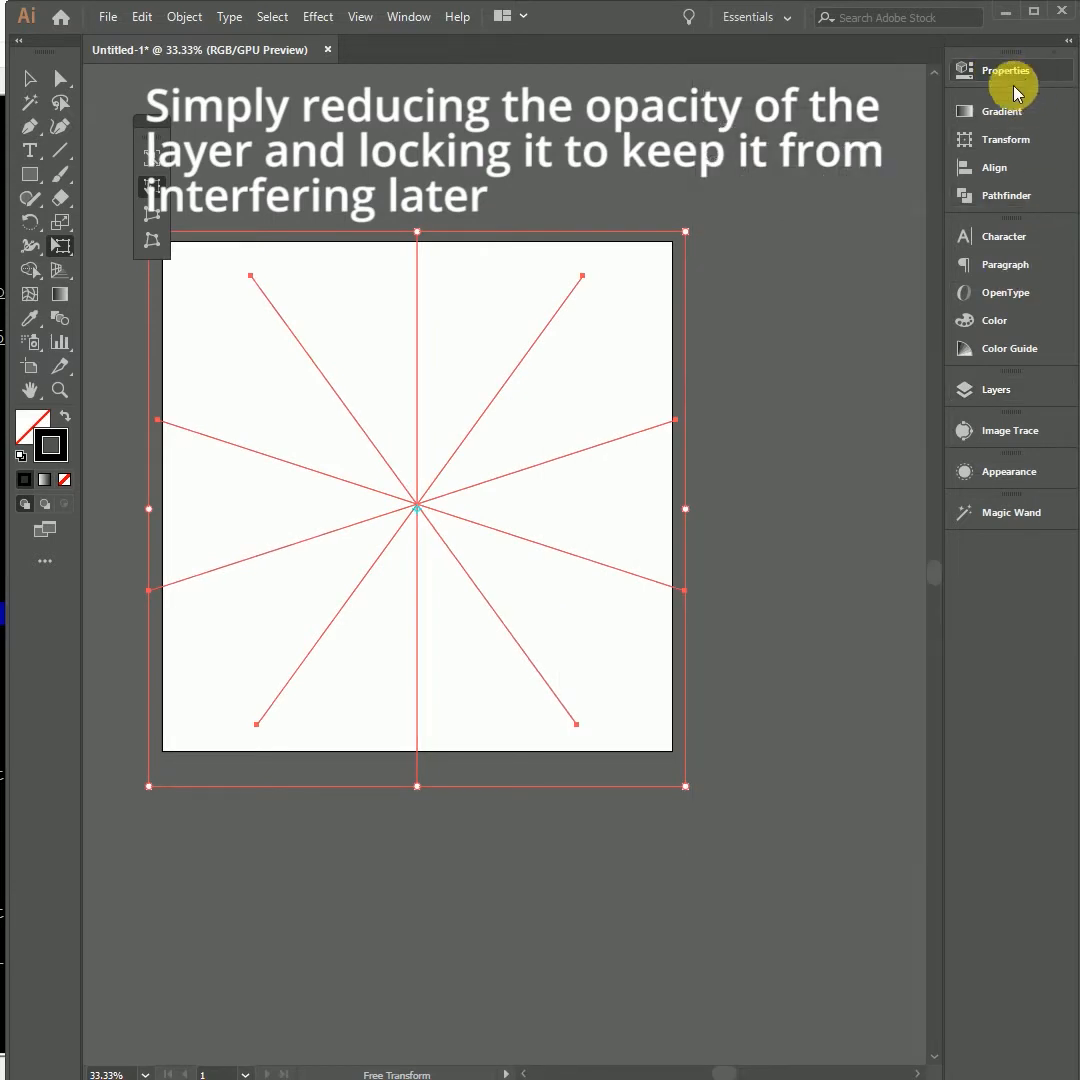
left_click(965, 390)
left_click(565, 381)
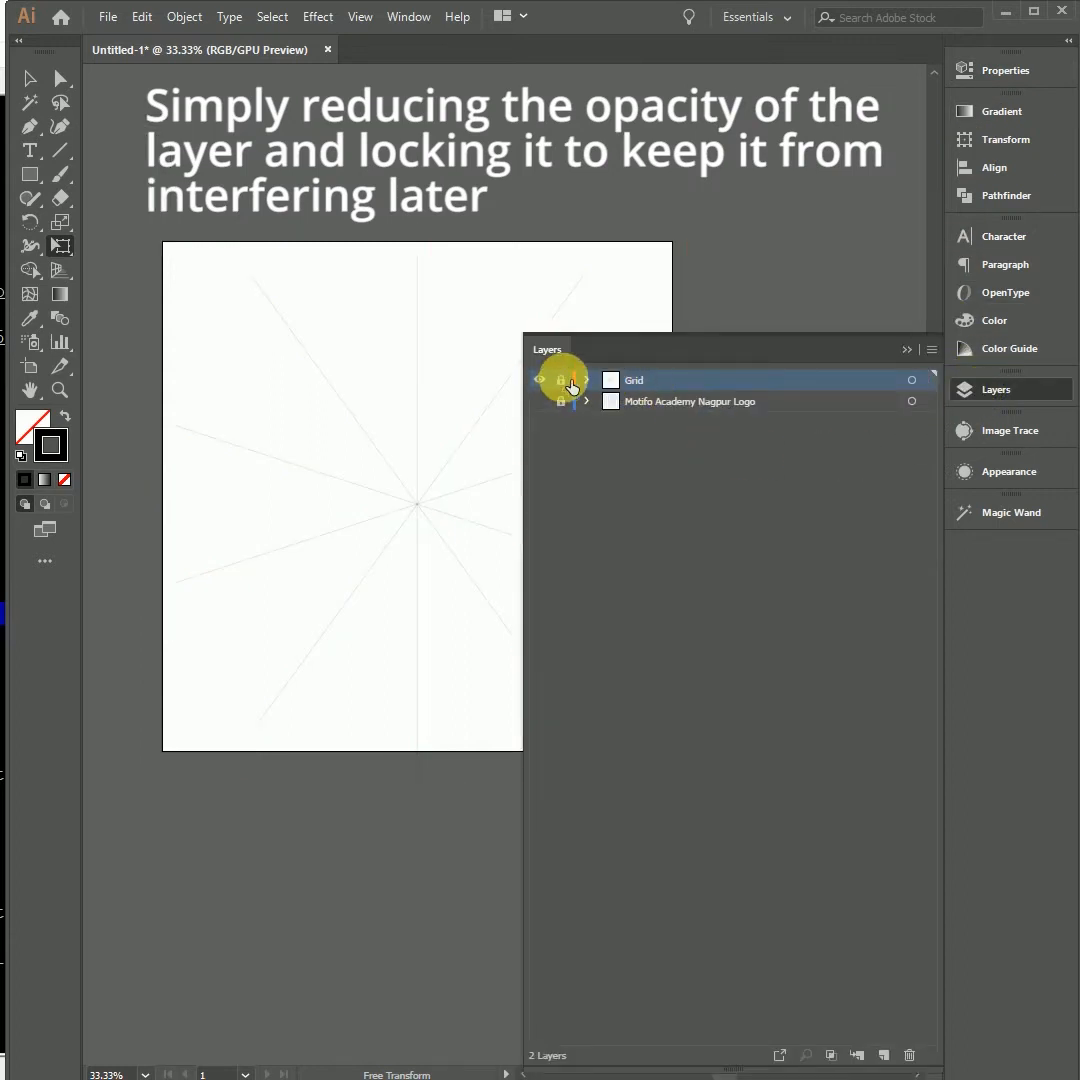
- Add a new layer named Design above the Grid layer and make it the active layer
left_click(882, 1055)
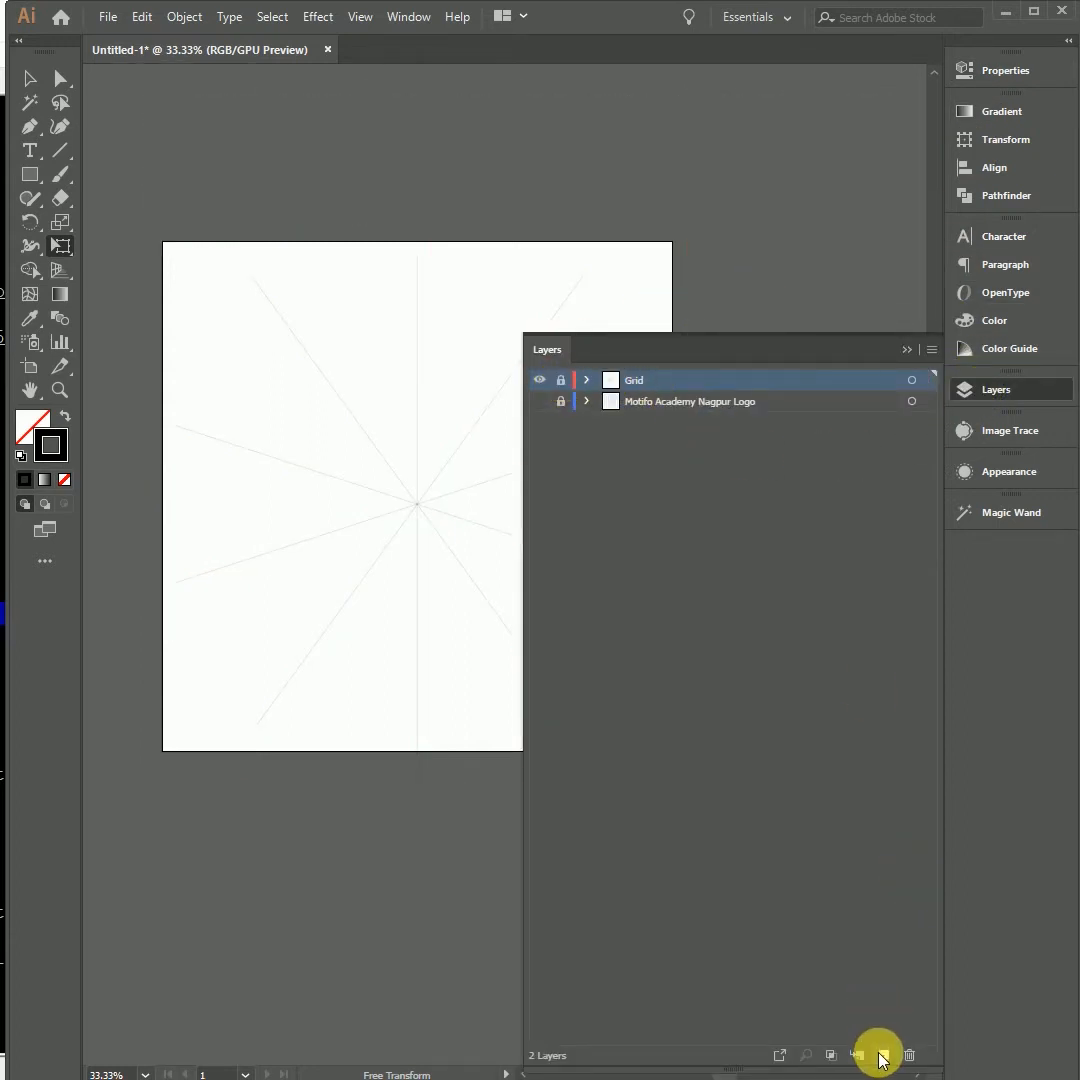
left_click(988, 390)
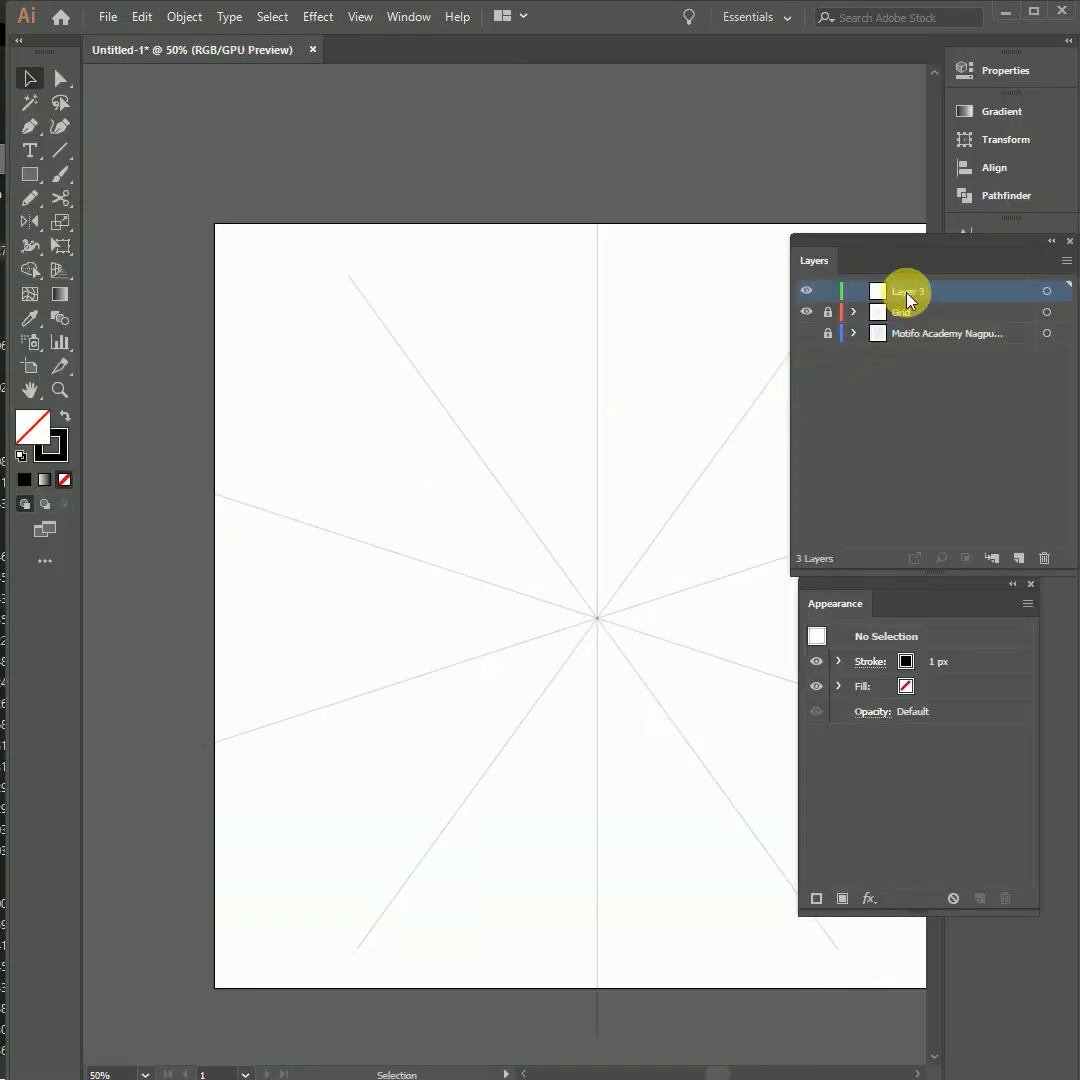
double_click(906, 292)
type("Des")
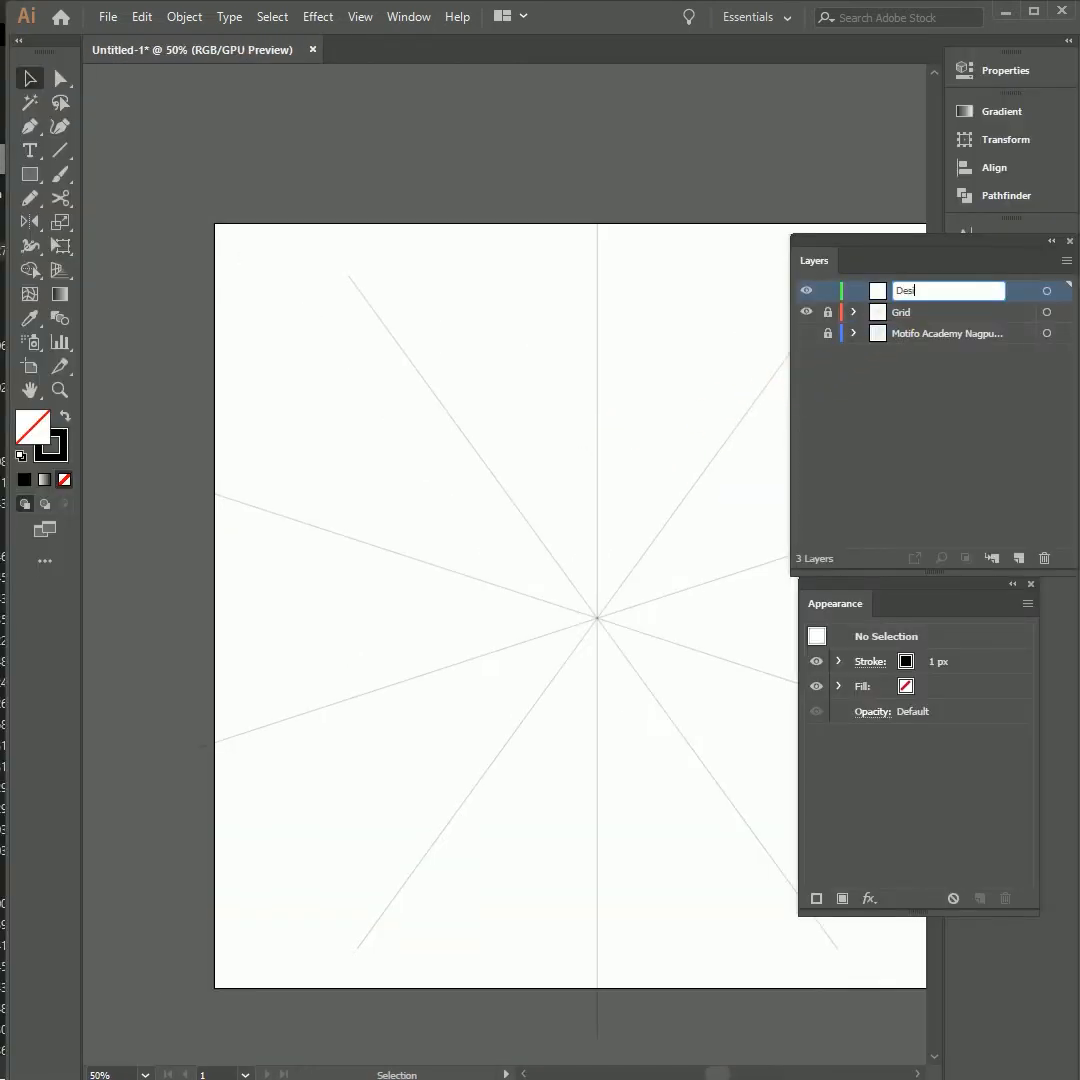
left_click(900, 461)
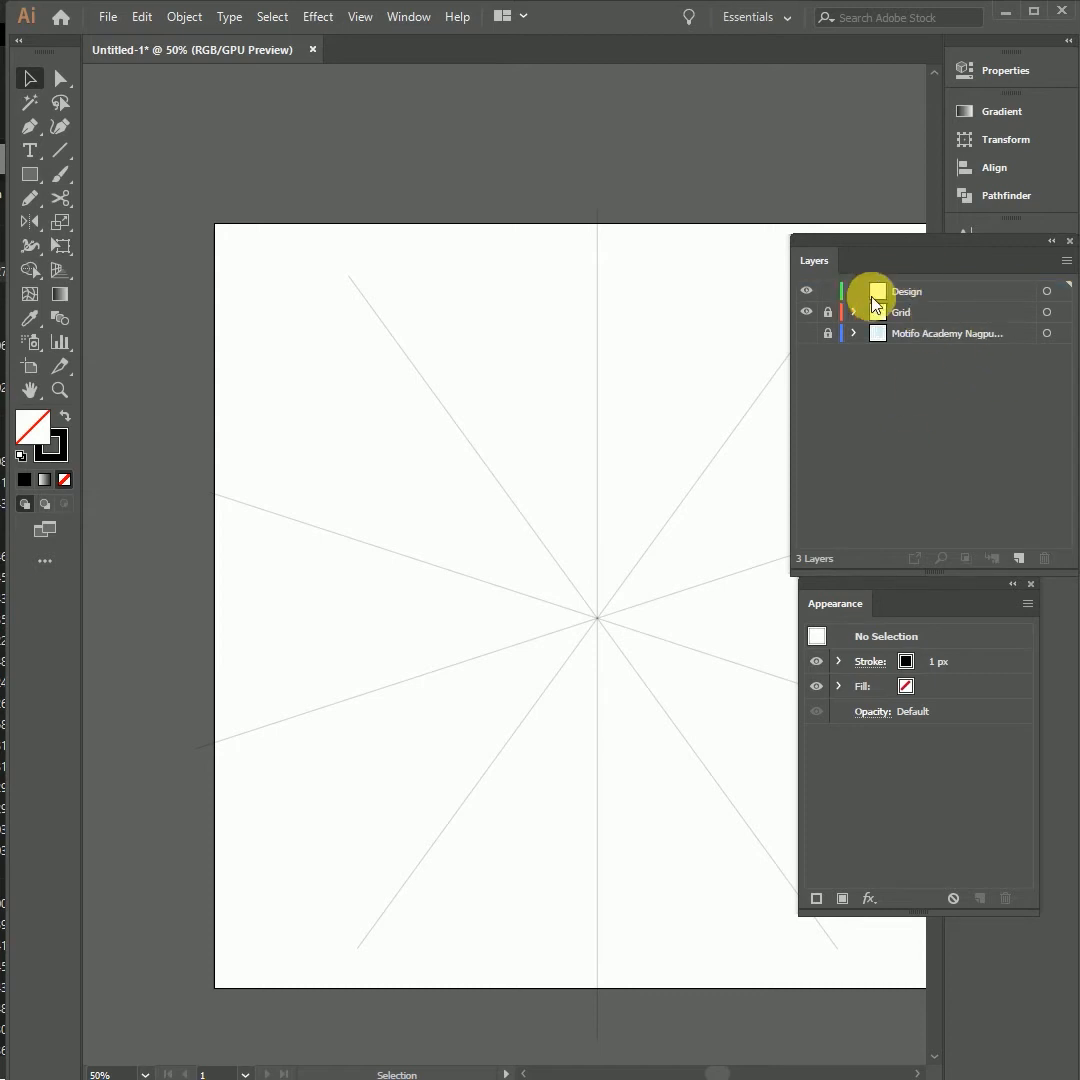
left_click(883, 298)
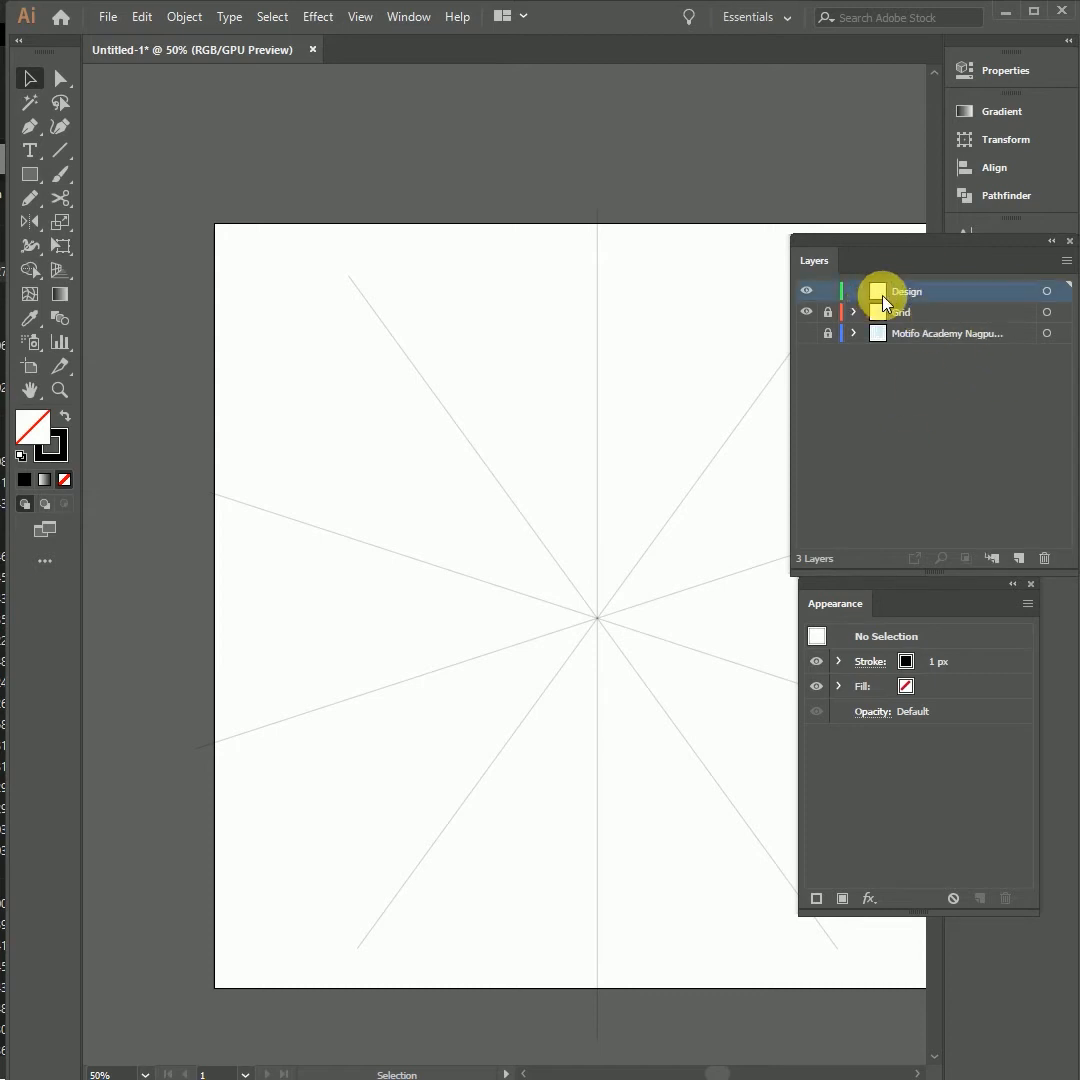
- Draw a closed triangle with the Pen tool, about 536 px down the vertical grid line to the center and out along the upper-left spoke
left_click(32, 127)
left_click(596, 232)
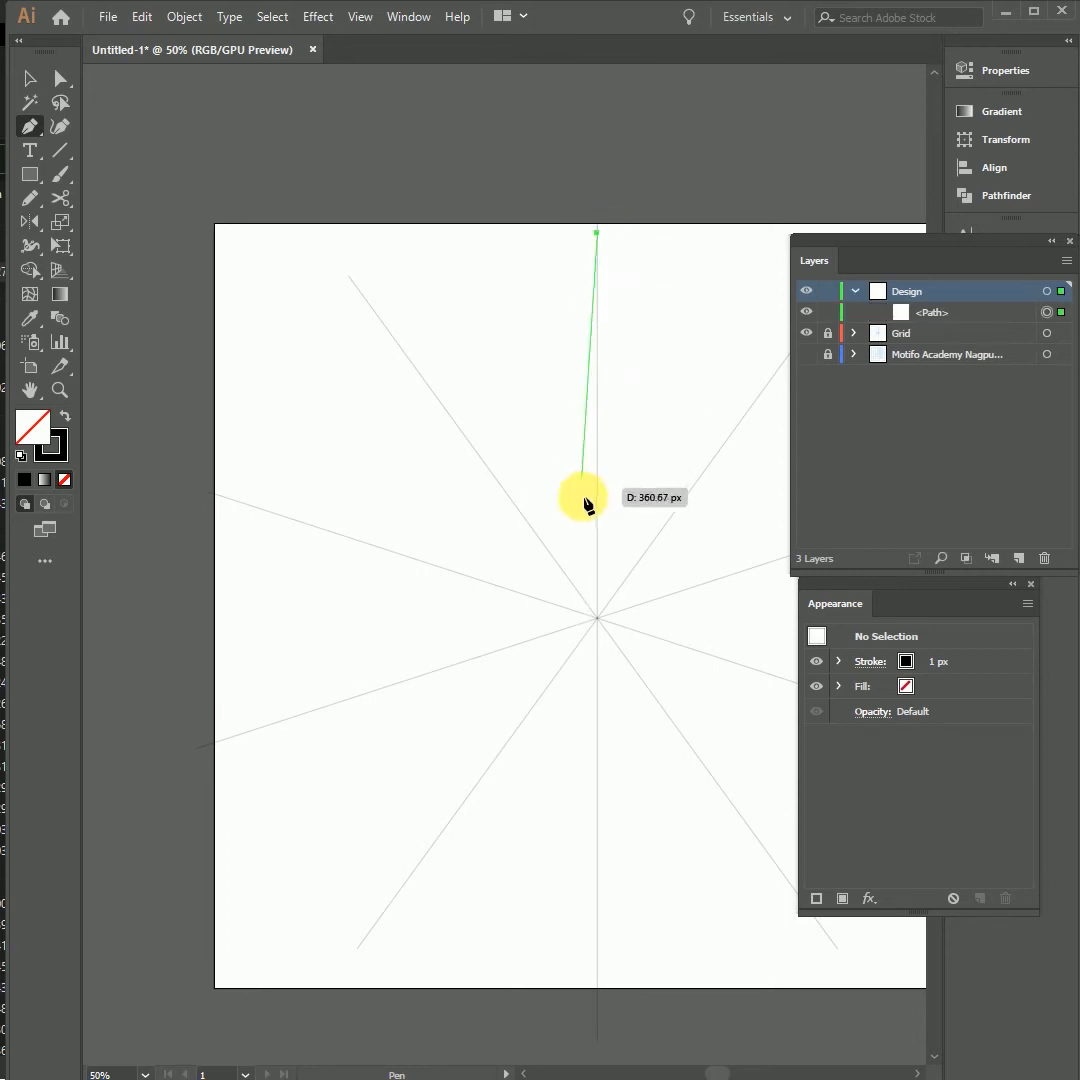
left_click(597, 619)
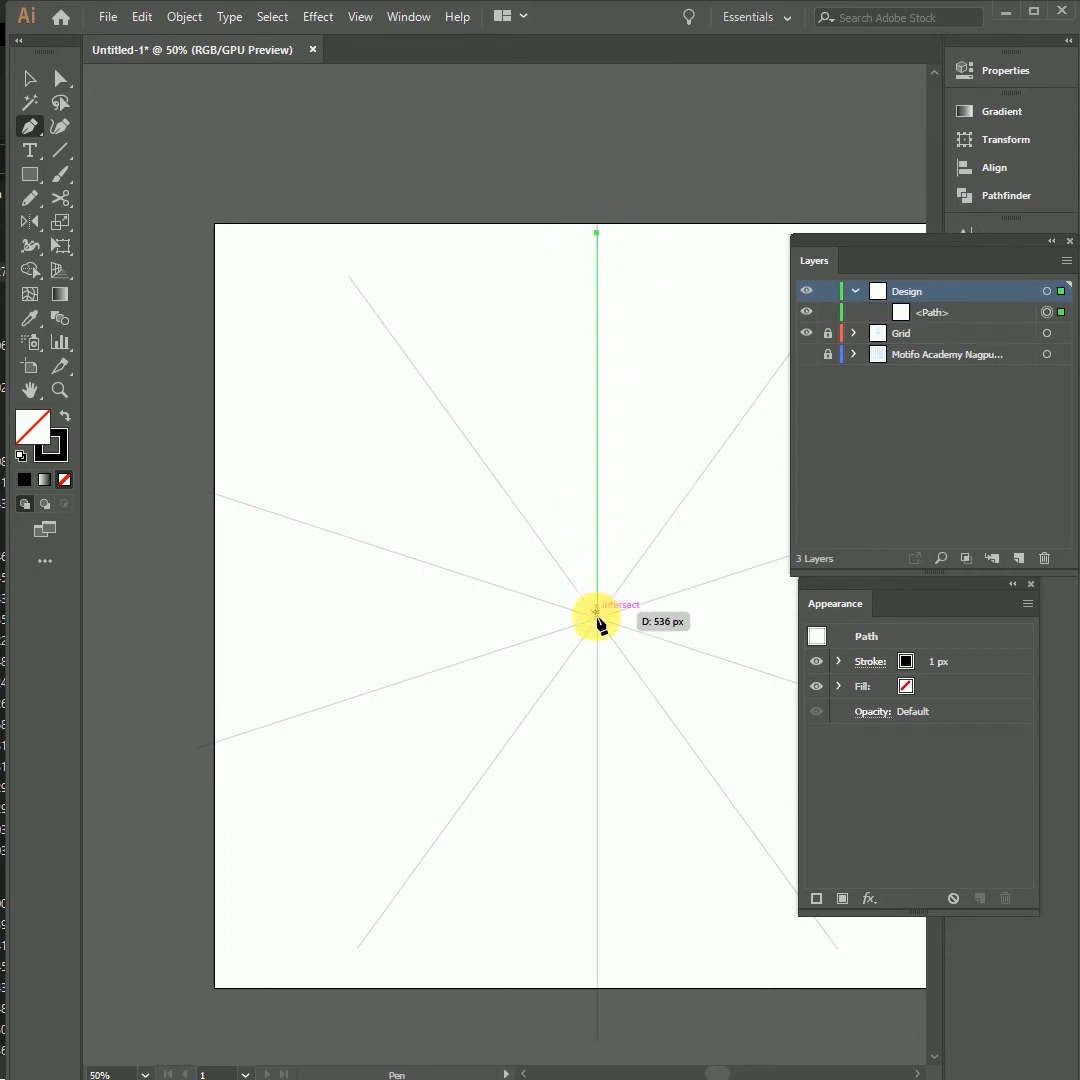
left_click(348, 275)
left_click(598, 233)
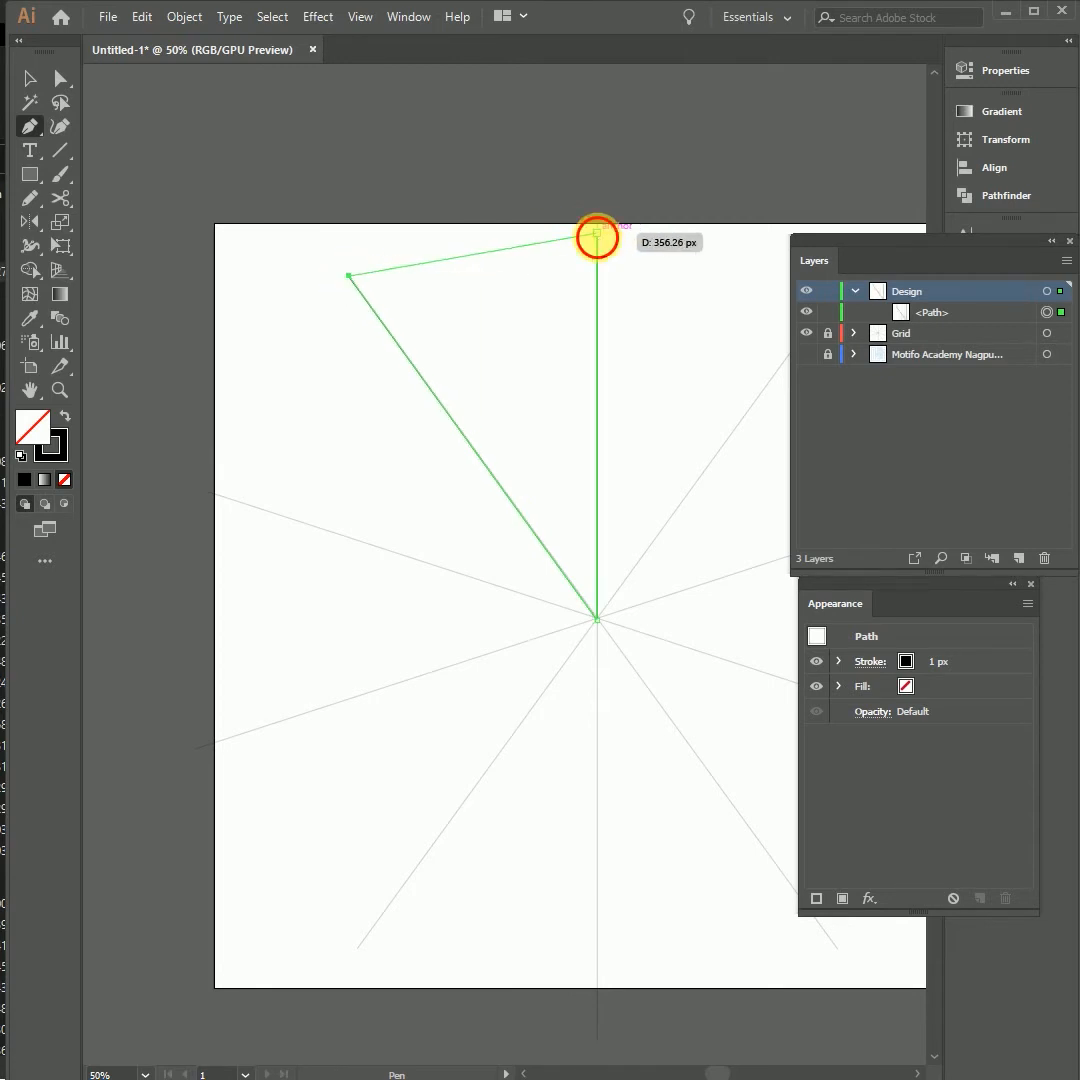
- Move the triangle's lower anchor point exactly onto the intersection of the grid lines
scroll(600, 620, "up", 5)
key("a")
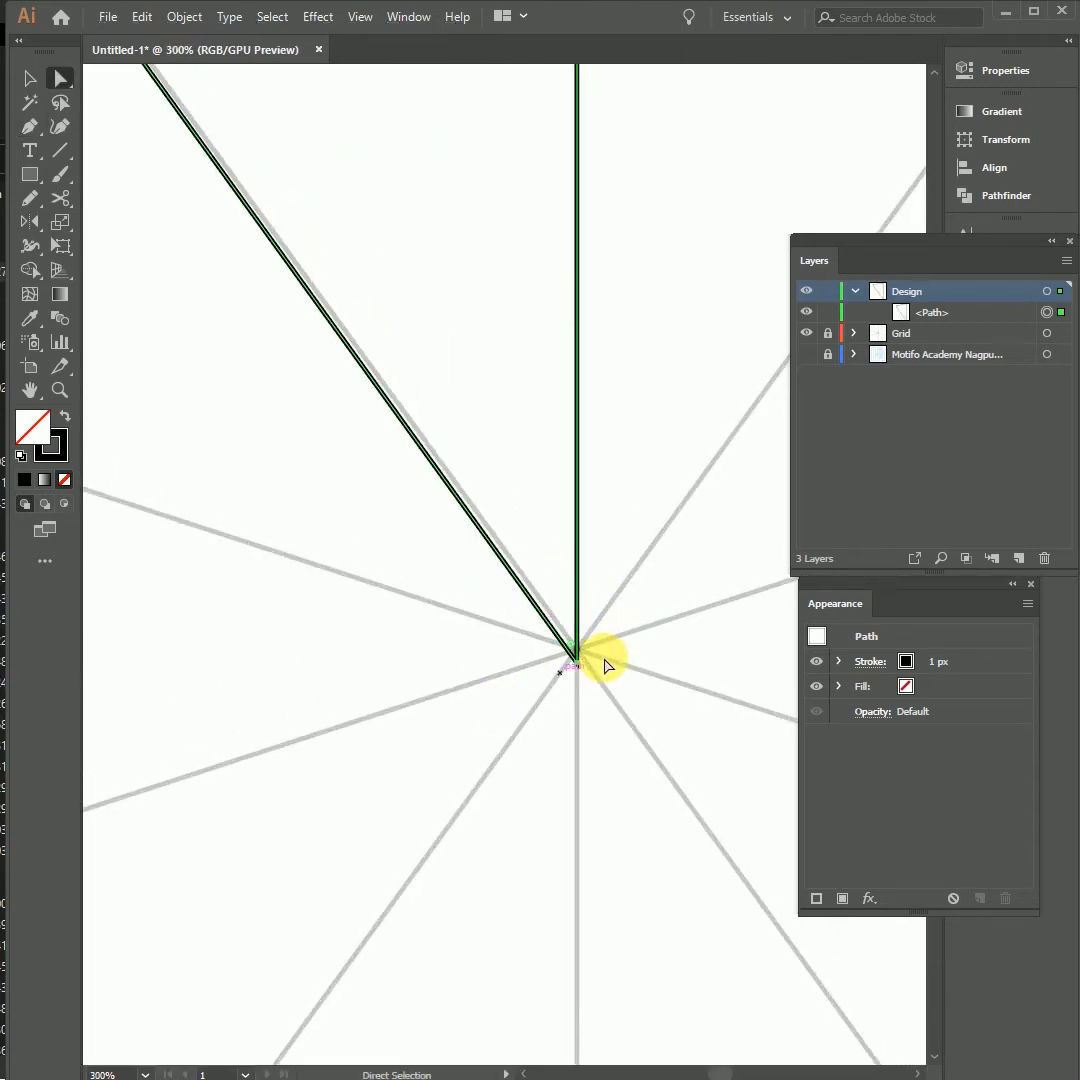
scroll(592, 678, "up", 6)
left_click_drag(513, 598, 521, 489)
left_click(541, 458)
scroll(557, 474, "down", 5)
scroll(557, 474, "down", 3)
left_click_drag(537, 231, 427, 506)
scroll(427, 506, "down", 4)
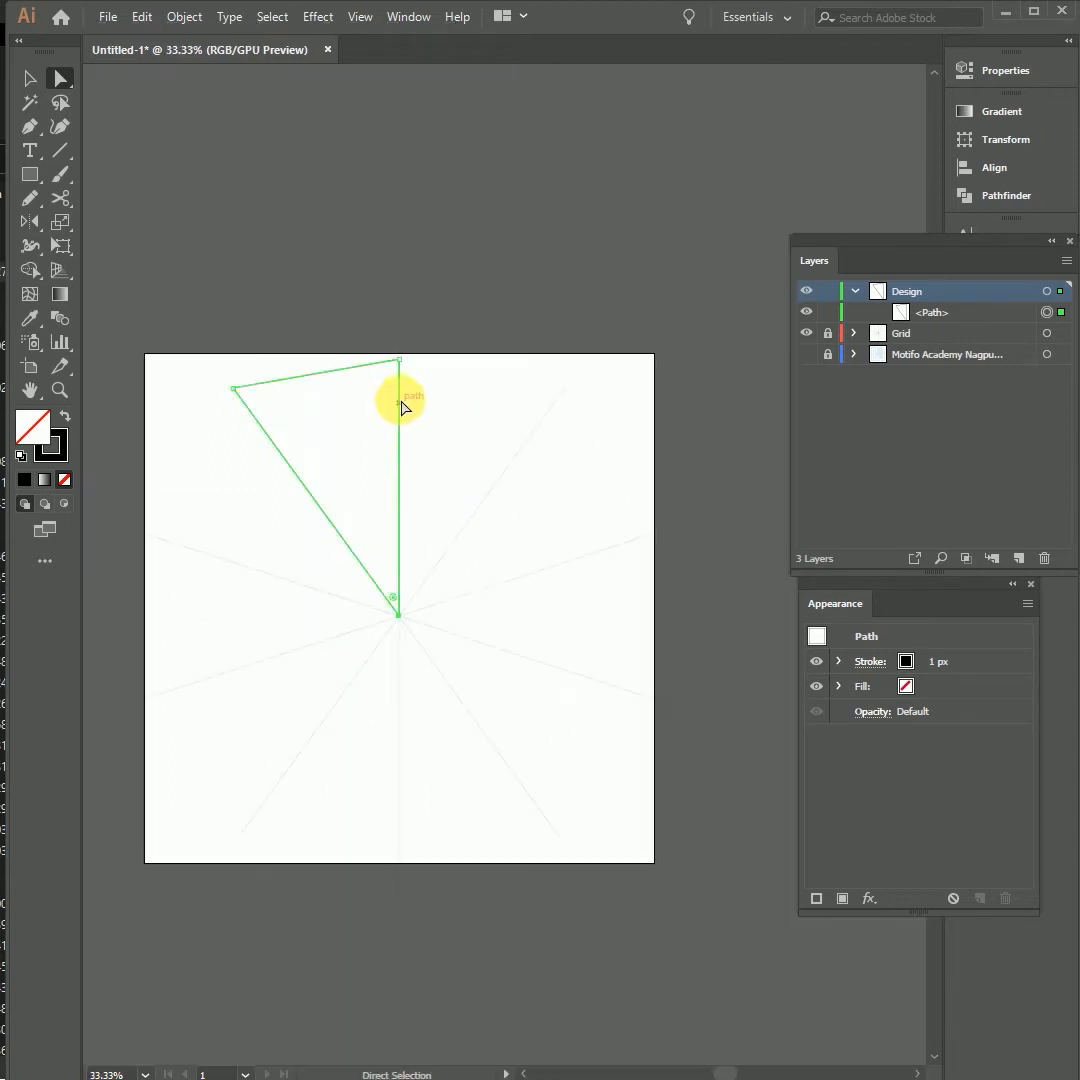
- Adjust the triangle's two upper anchor points so its sides lie exactly on the vertical and upper-left grid lines
scroll(403, 407, "up", 6)
left_click(358, 320)
mouse_move(358, 320)
left_mouse_down()
mouse_move(374, 290)
mouse_move(360, 287)
left_mouse_up()
left_click_drag(240, 539, 734, 450)
scroll(685, 470, "left", 8)
scroll(352, 398, "down", 2)
left_click(378, 410)
mouse_move(378, 410)
left_mouse_down()
mouse_move(615, 415)
mouse_move(378, 427)
left_mouse_up()
key("ctrl+1")
scroll(465, 465, "down", 2)
scroll(533, 477, "down", 1)
scroll(533, 477, "right", 2)
- Select the triangle, group it, and expand the group in the layer list to show its path
key("v")
left_click(460, 458)
scroll(435, 488, "up", 1)
left_click_drag(470, 500, 305, 650)
key("a")
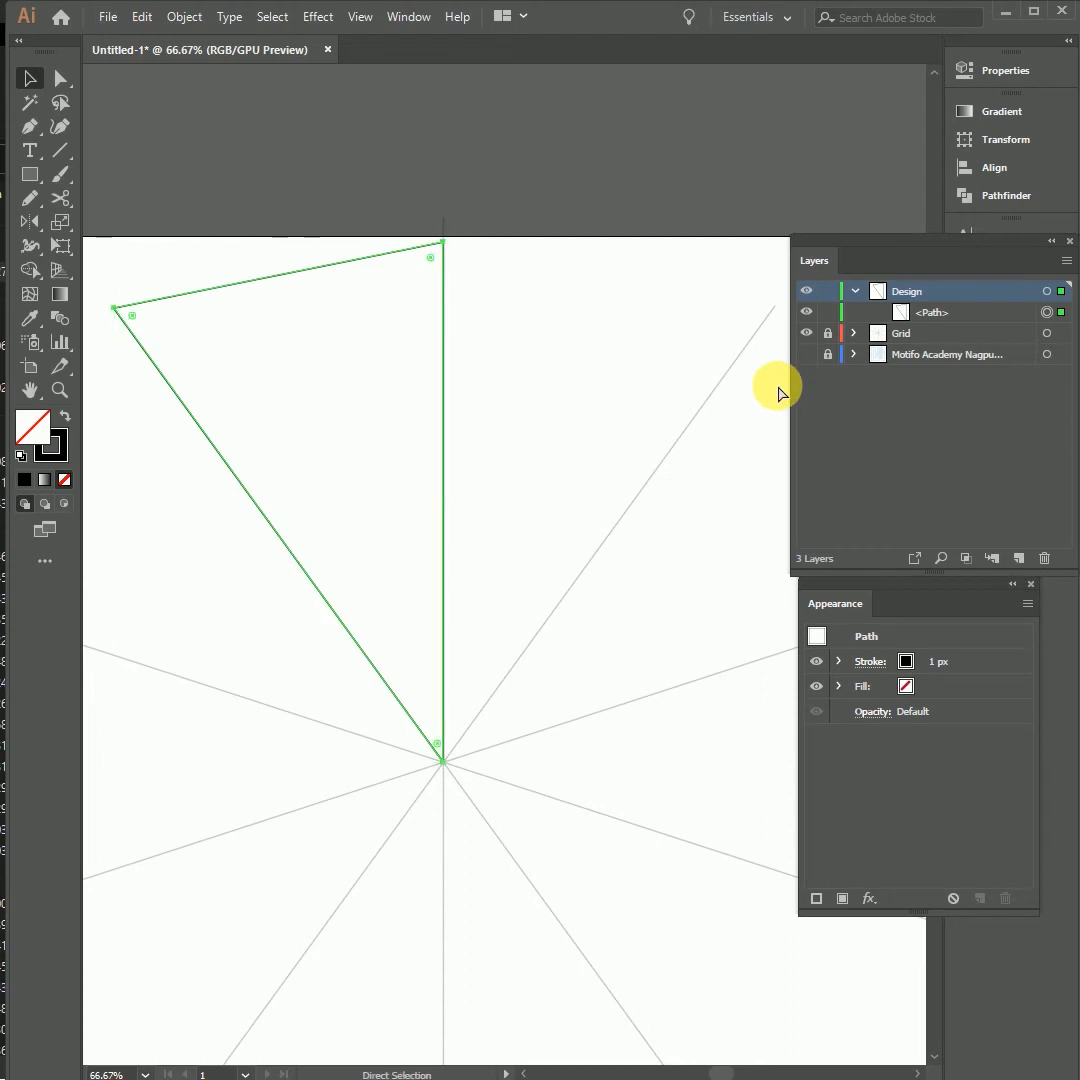
key("ctrl+g")
key("v")
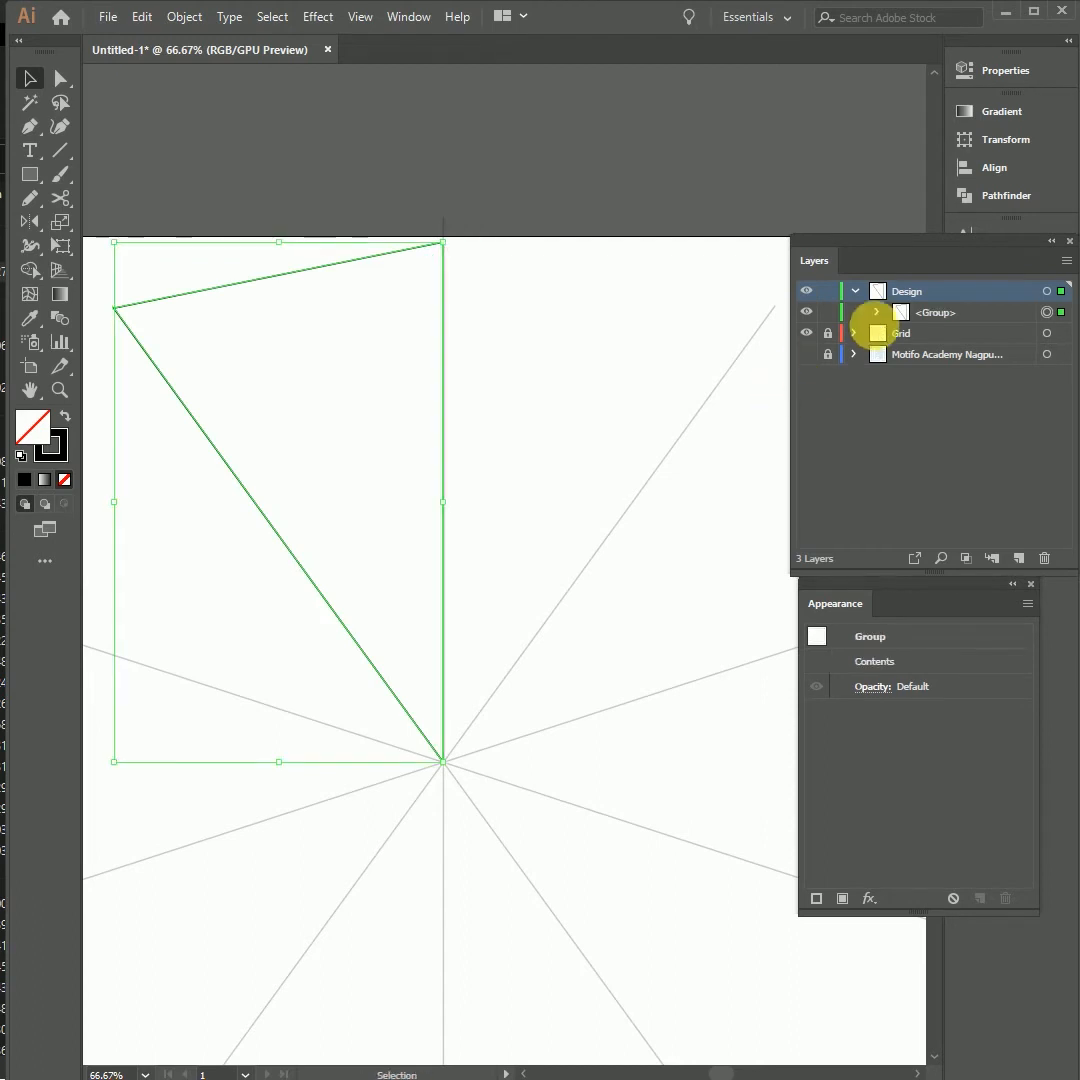
left_click(877, 313)
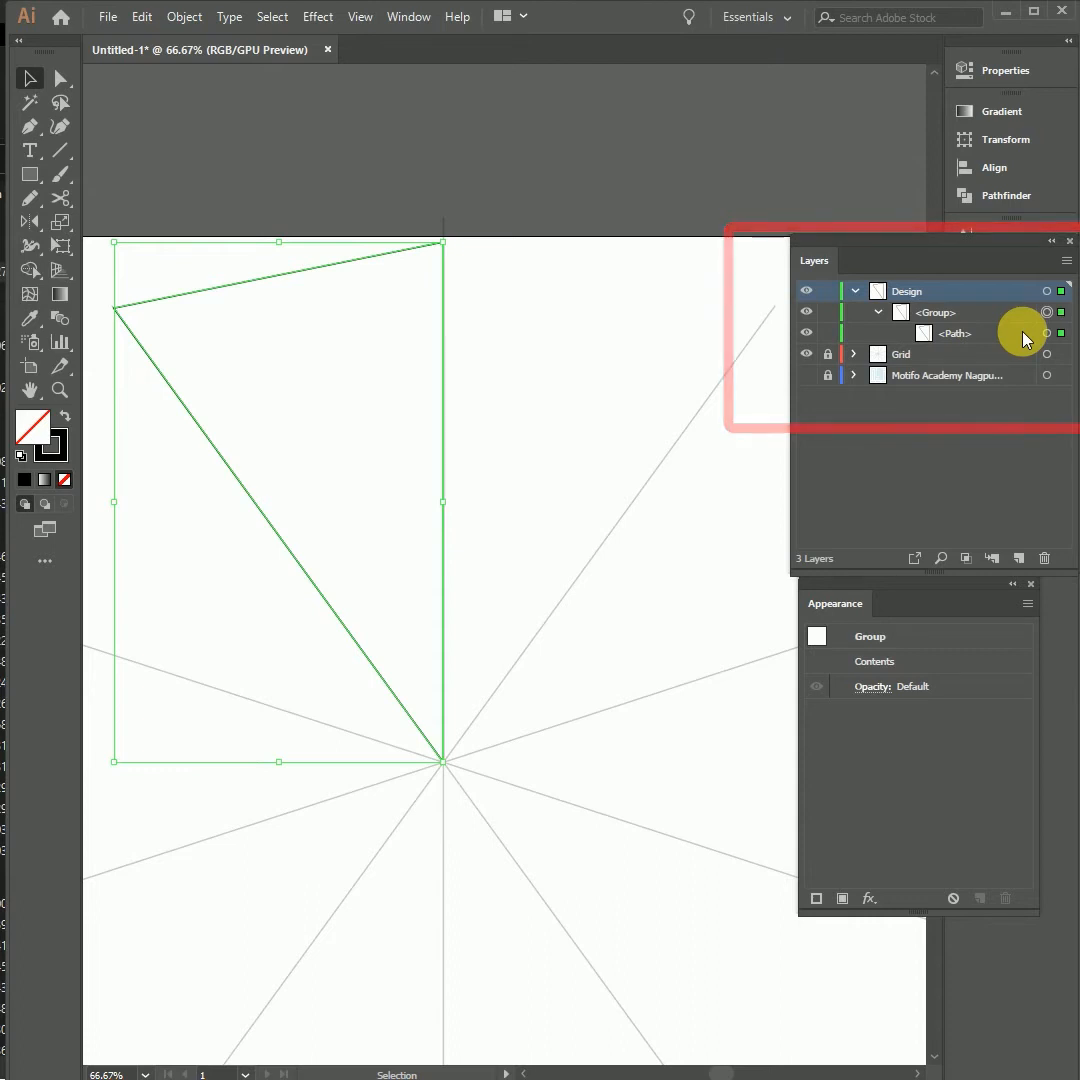
- Start a Transform effect on the triangle group with the preview on and set its rotation angle to 360/10
left_click(1052, 242)
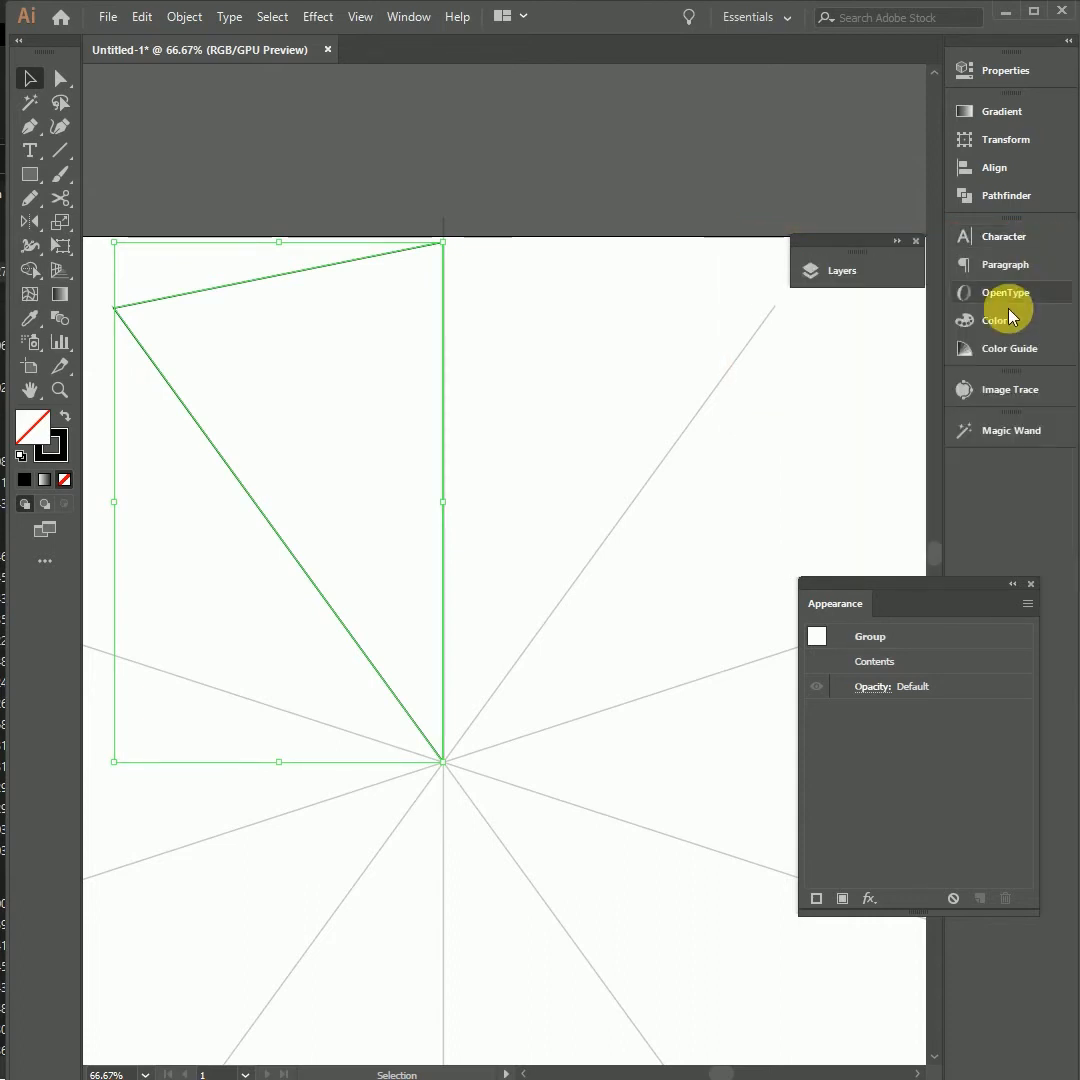
left_click(316, 16)
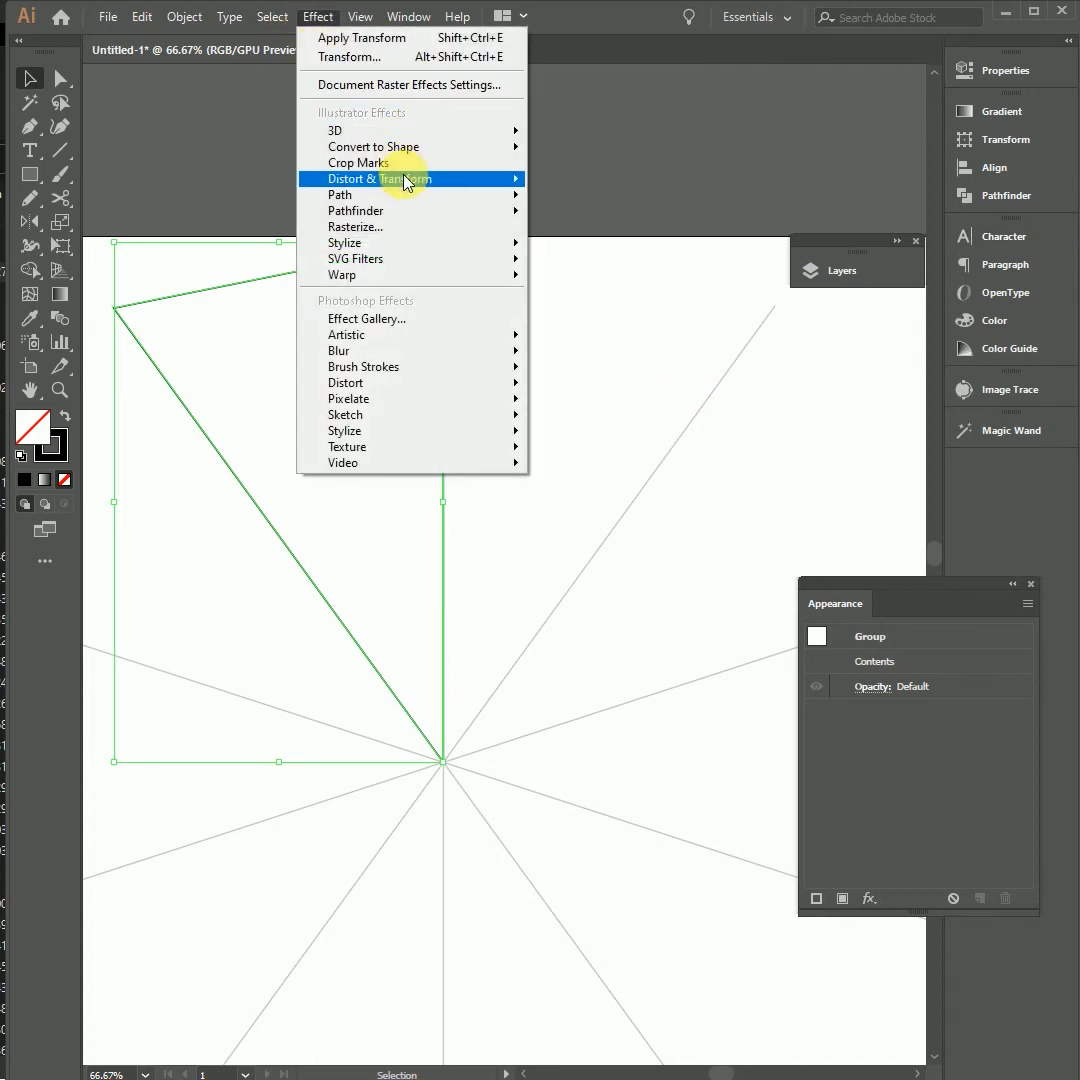
mouse_move(410, 180)
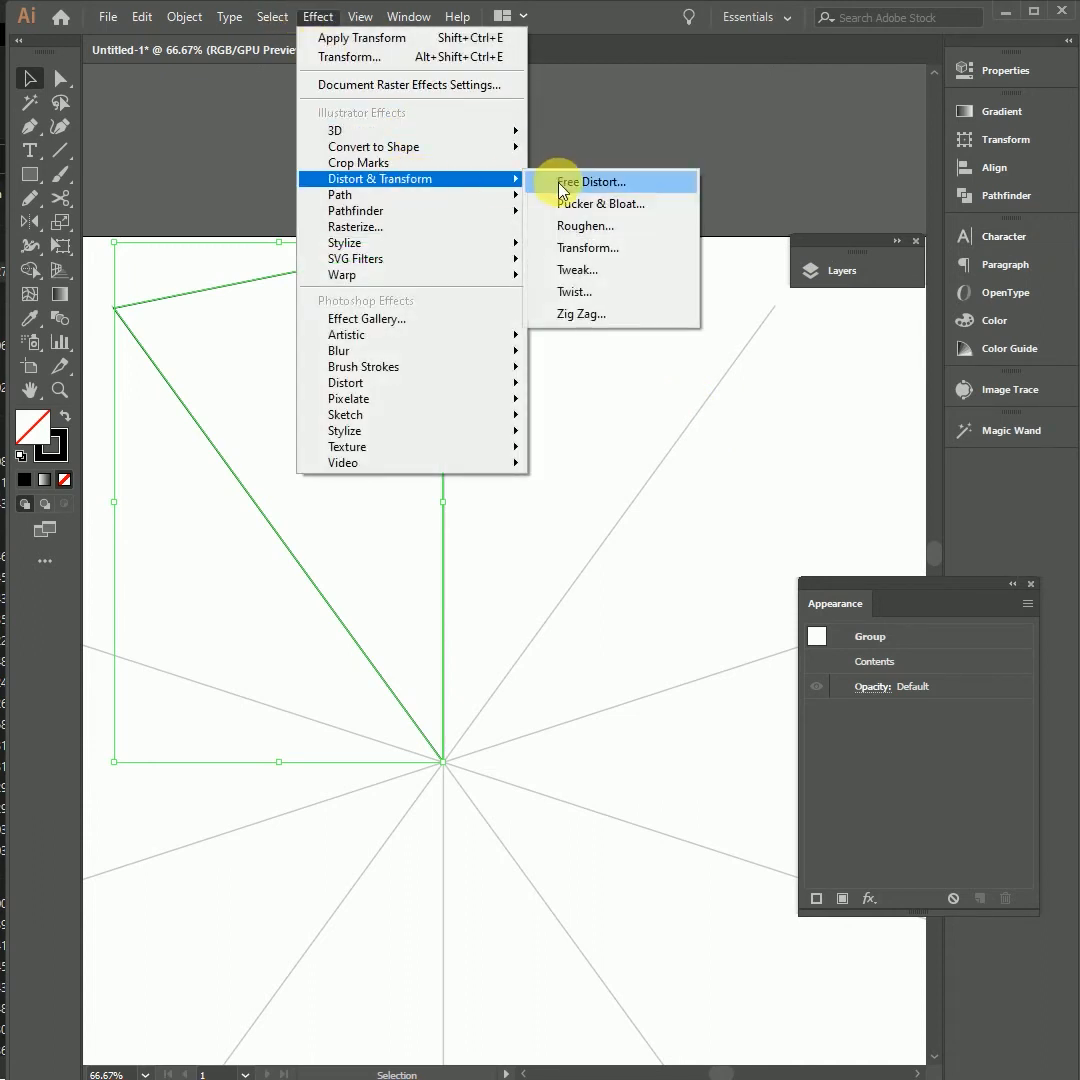
left_click(590, 248)
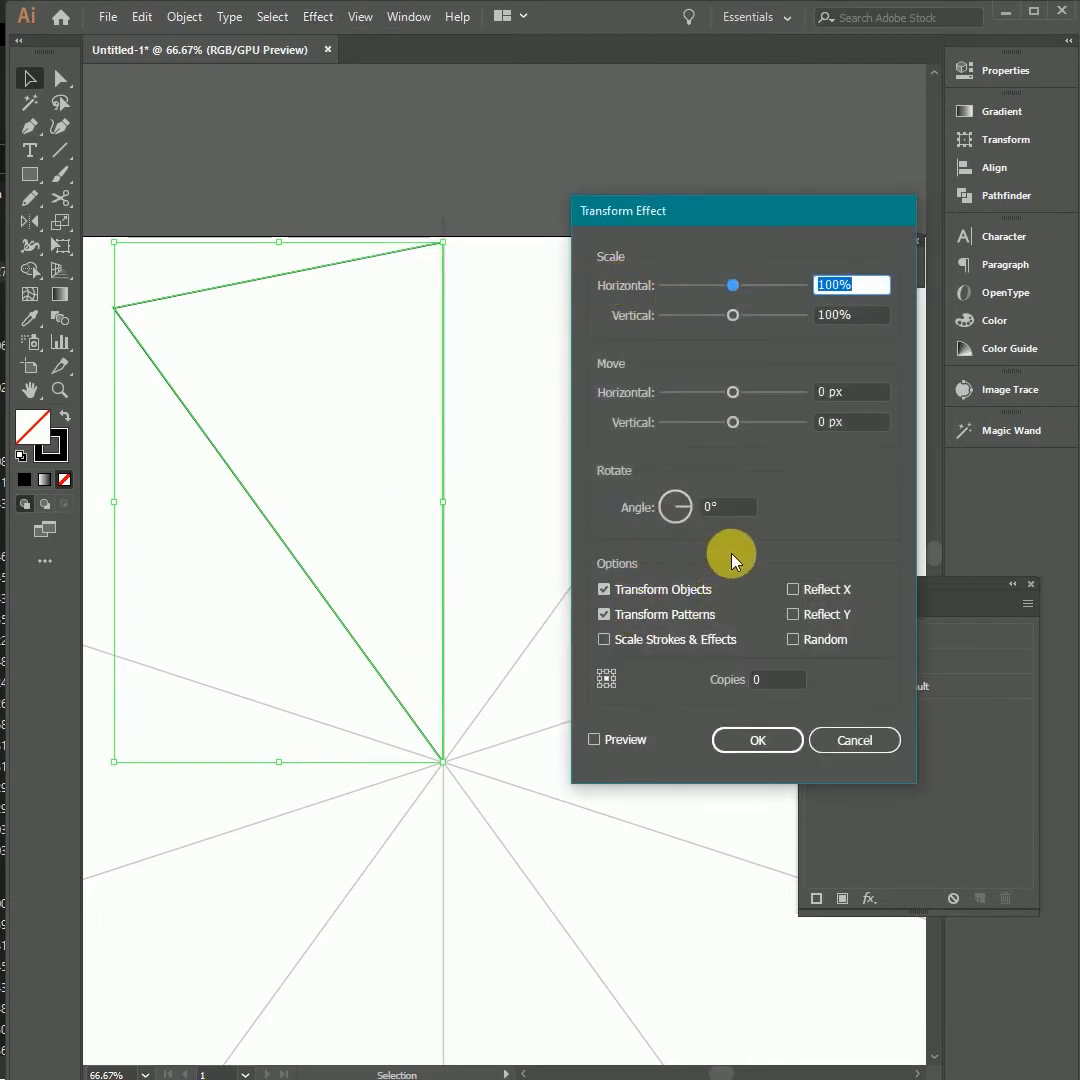
left_click(614, 741)
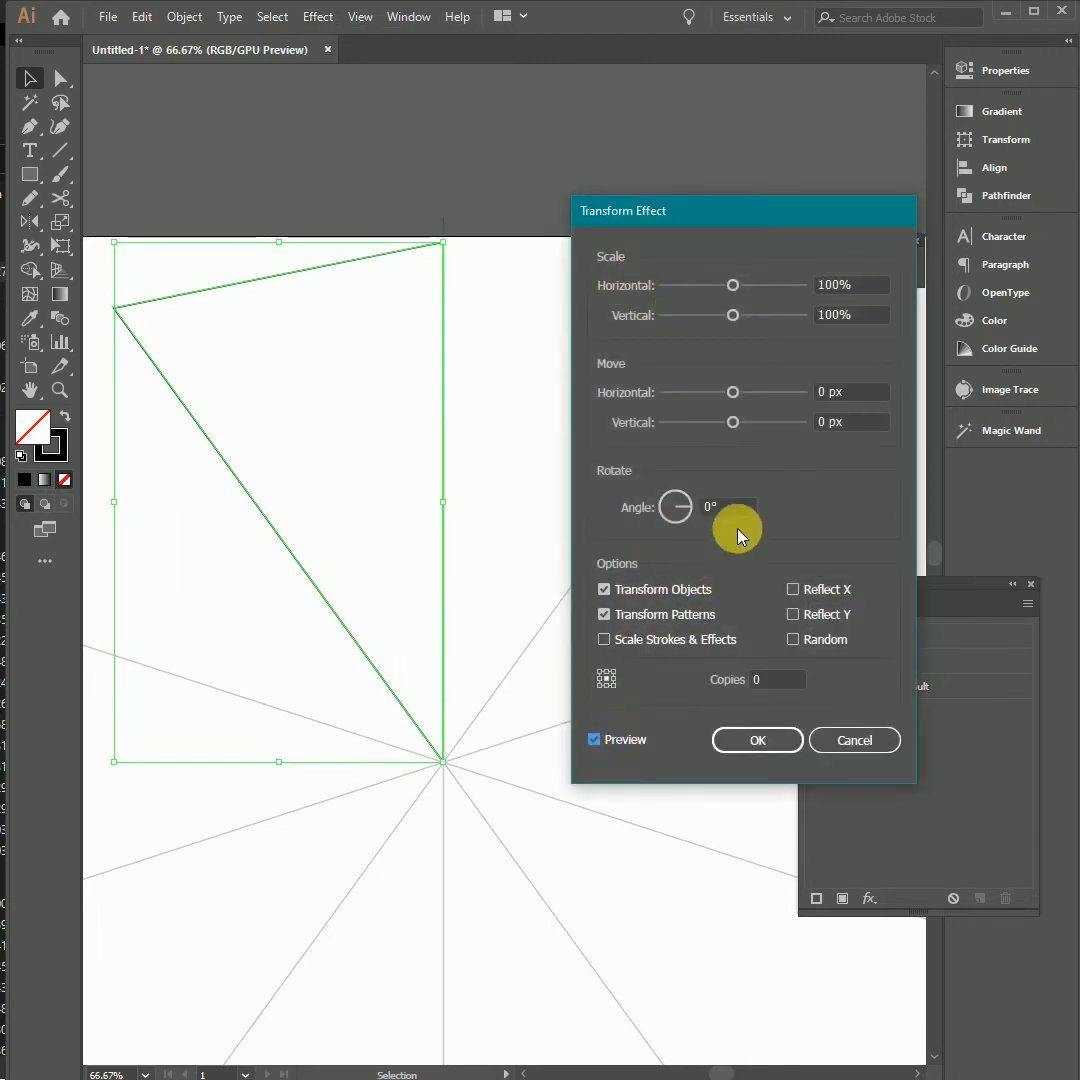
left_click(638, 497)
type("360/10")
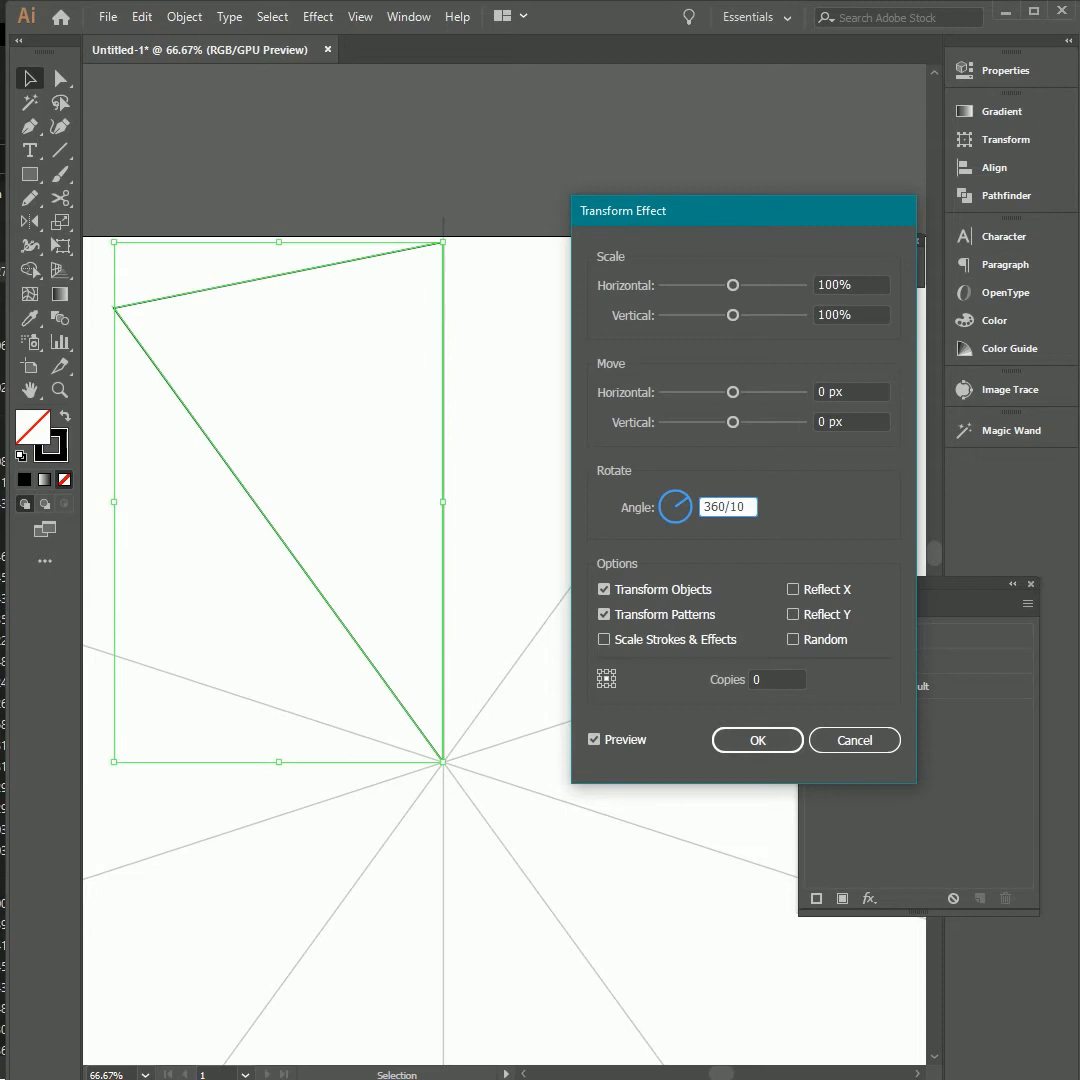
left_click(627, 500)
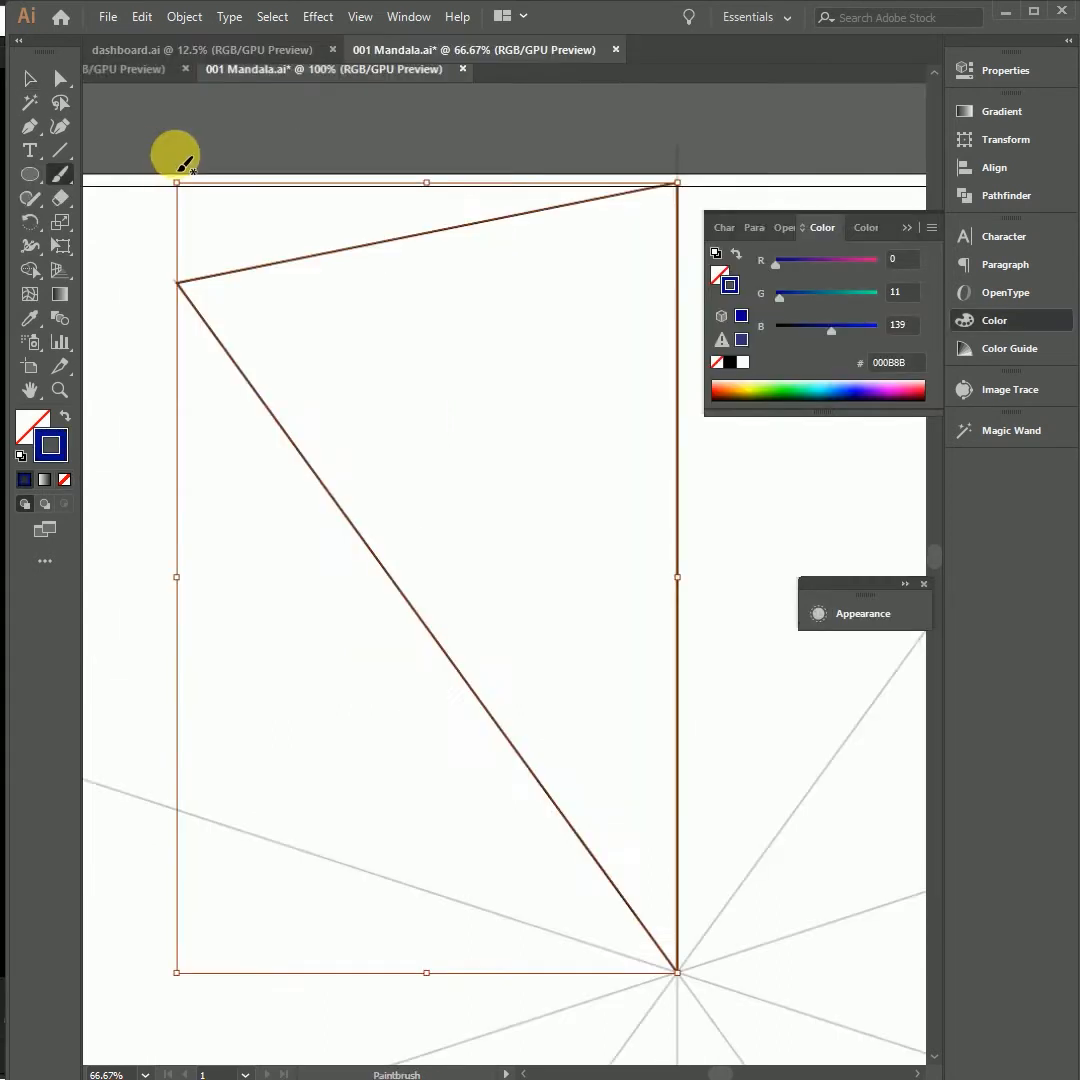
- Switch to the 001 Mandala document and mark the nine reference points of the triangle's bounding box with brush strokes in different colors
left_click_drag(107, 152, 176, 150)
left_click_drag(645, 135, 662, 140)
left_click_drag(168, 930, 160, 940)
left_click_drag(640, 877, 694, 903)
mouse_move(880, 262)
left_mouse_down()
mouse_move(853, 265)
mouse_move(867, 266)
left_mouse_up()
left_click_drag(133, 545, 118, 538)
left_click_drag(648, 542, 615, 524)
left_click_drag(390, 161, 394, 140)
mouse_move(398, 924)
left_mouse_down()
mouse_move(457, 1037)
mouse_move(367, 918)
left_mouse_up()
left_click(786, 390)
left_click_drag(438, 524, 442, 516)
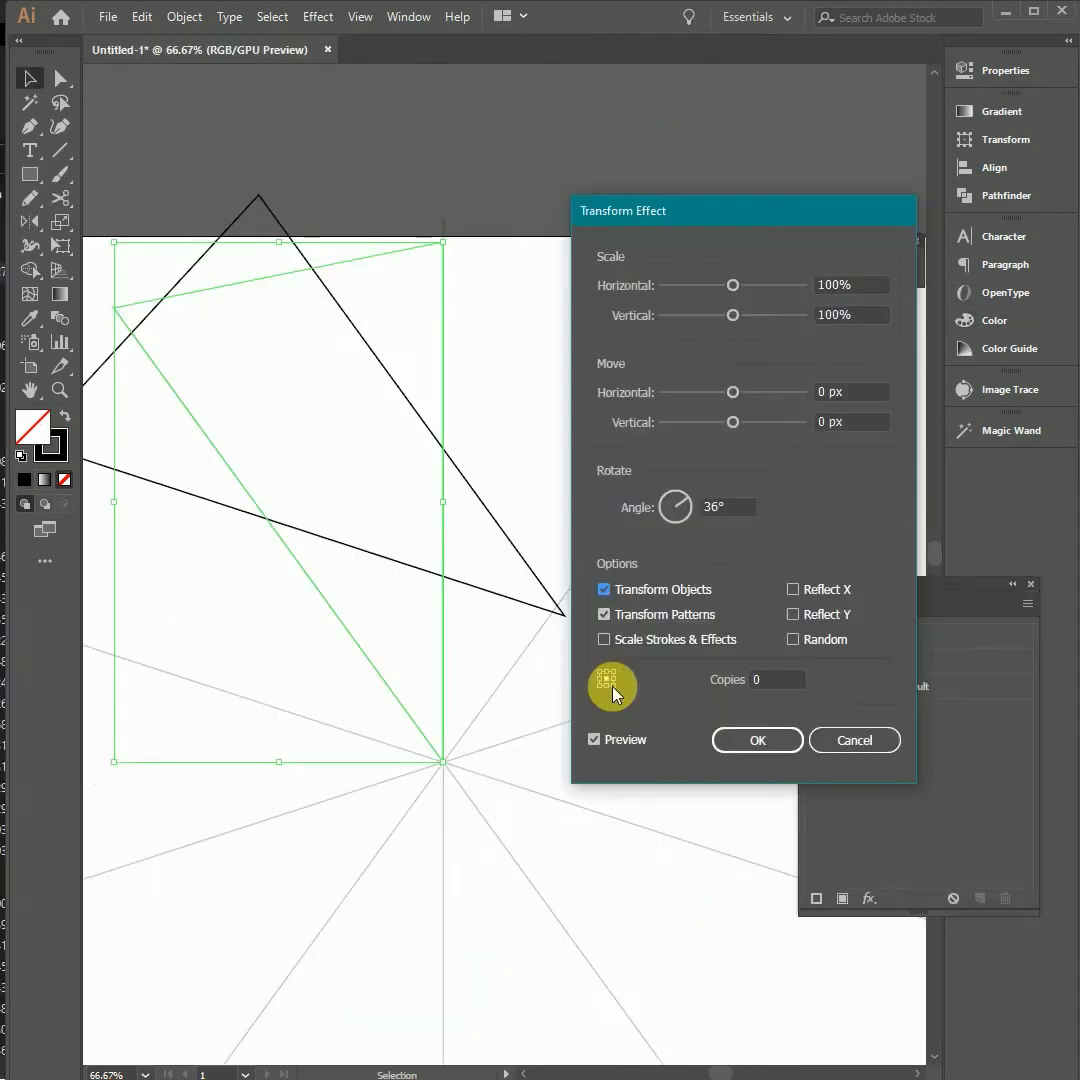
- Set the effect's reference point to the lower-right corner, enter 10 copies and apply the Transform effect
left_click(614, 687)
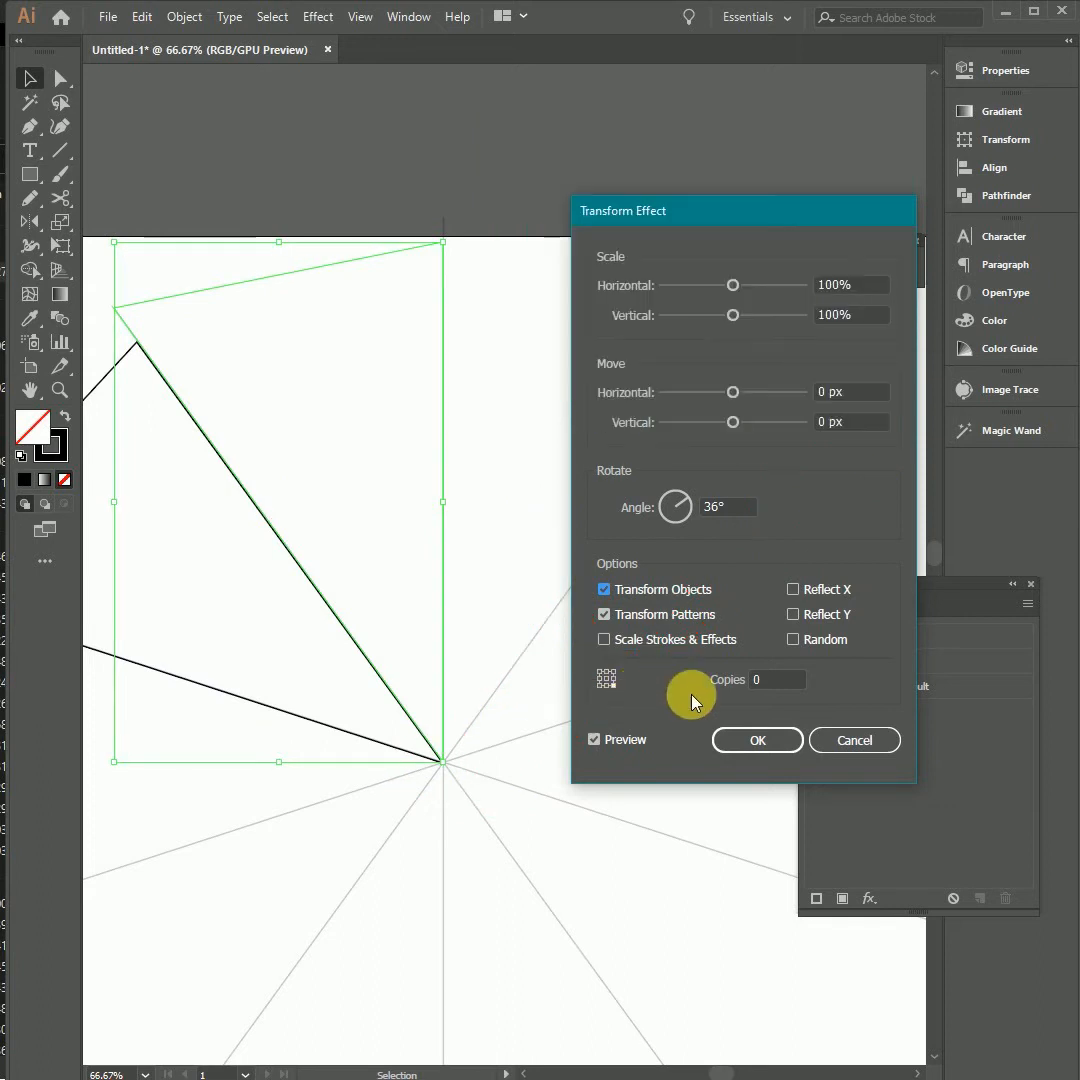
left_click(777, 690)
type("10")
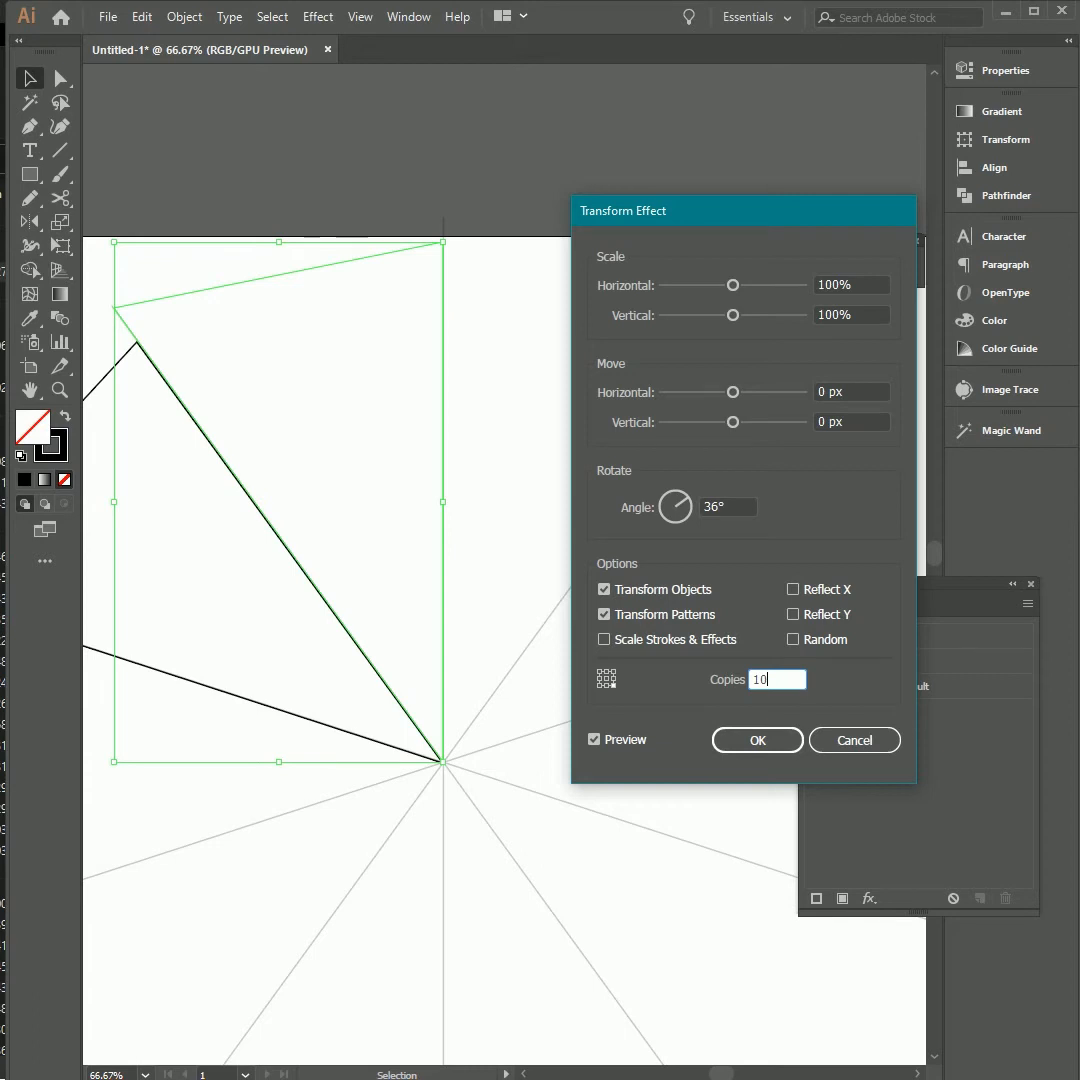
key("Tab")
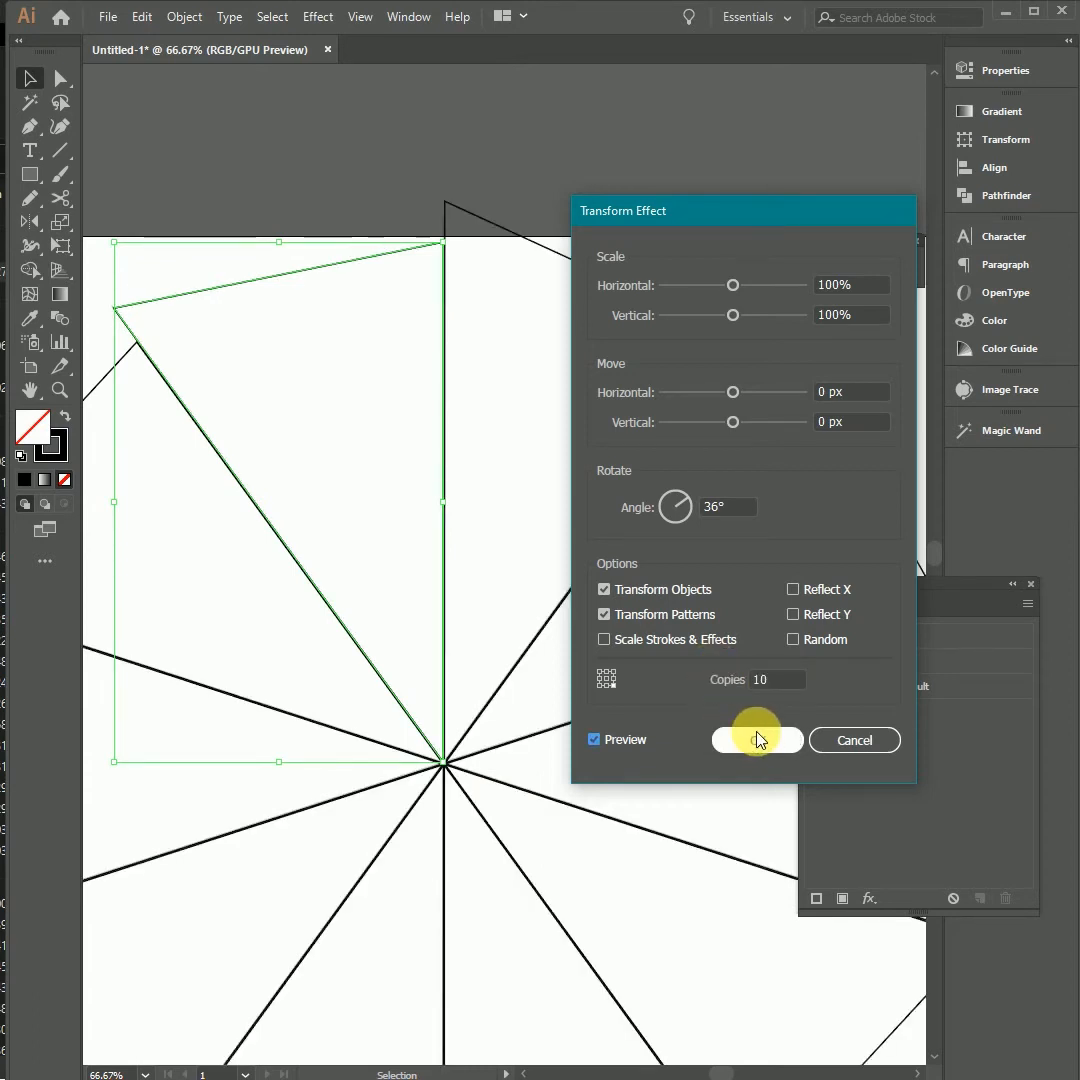
left_click(757, 742)
- Examine the repeated triangle template as a whole, with the artboard fitted to the window and nothing selected
scroll(641, 687, "down", 1)
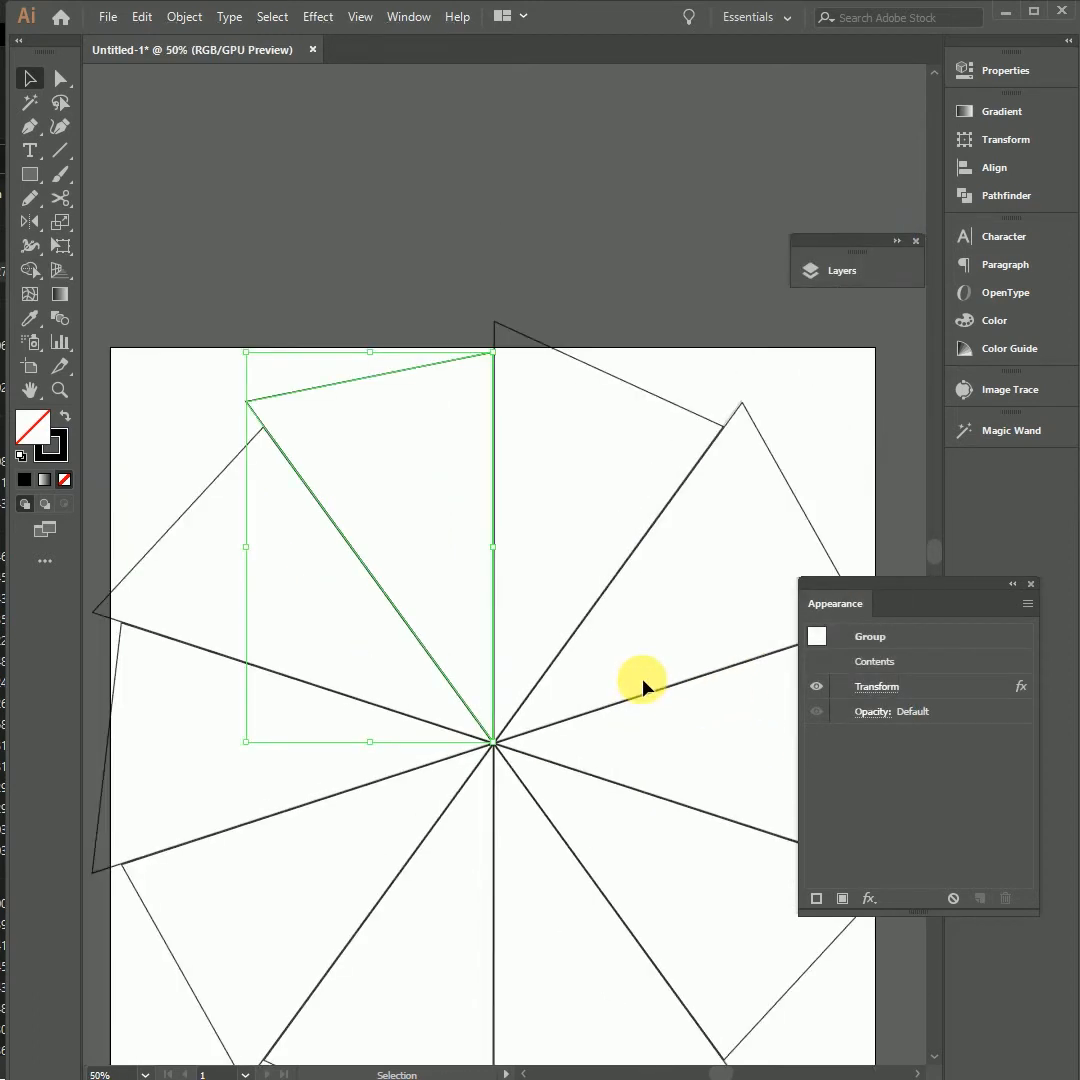
scroll(600, 522, "down", 2)
key("Tab")
scroll(525, 518, "down", 2)
key("a")
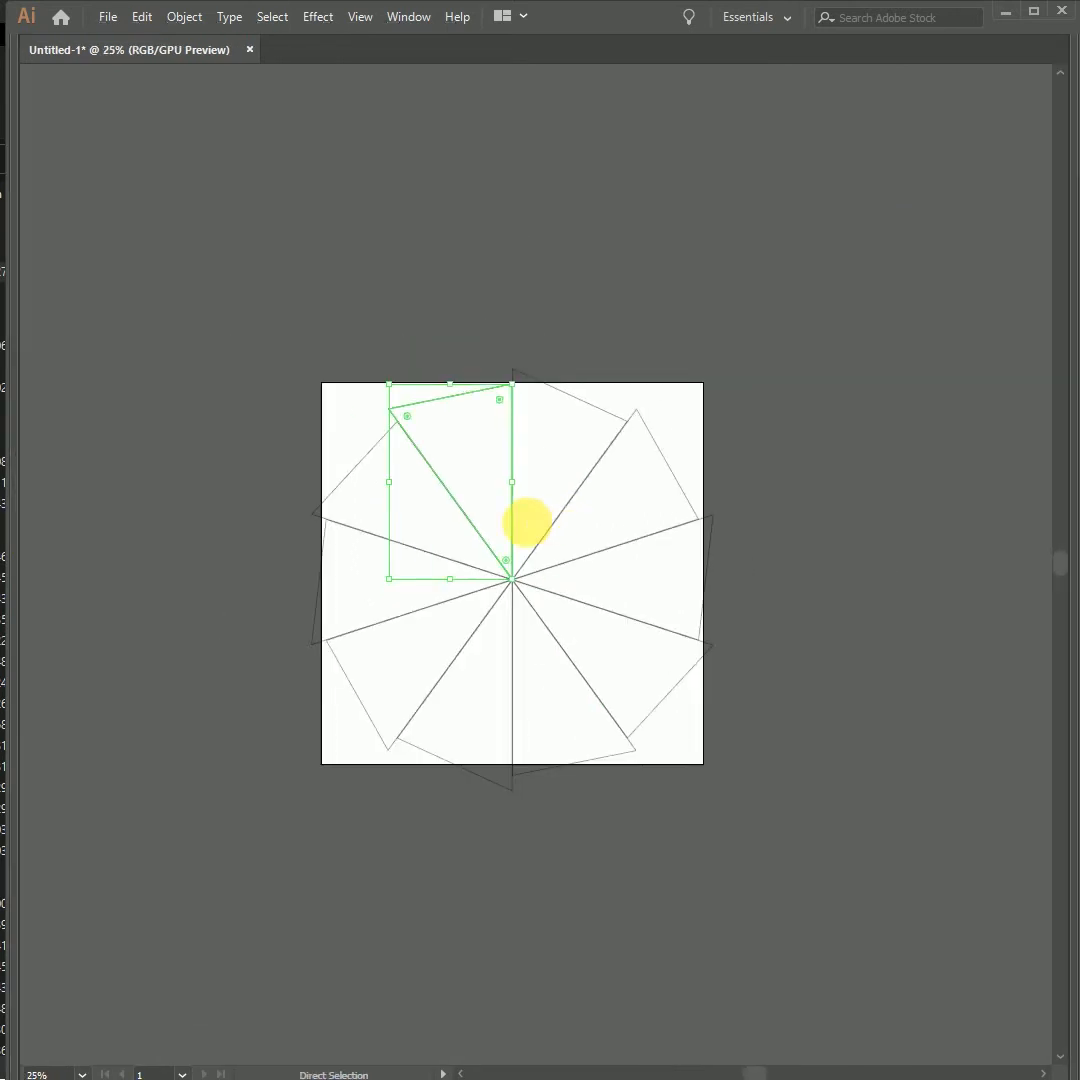
key("ctrl+0")
key("v")
left_click(615, 420)
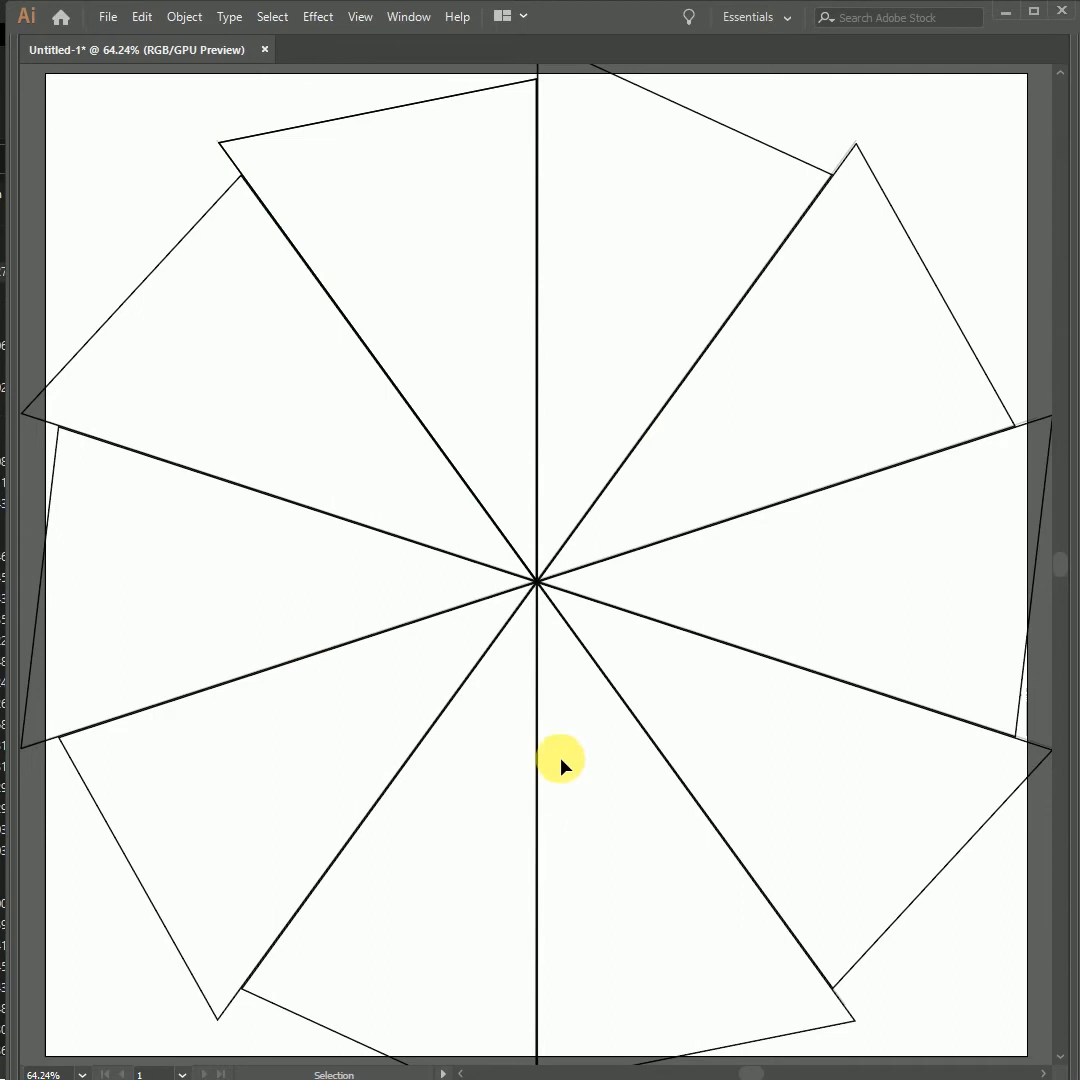
- Paint two teardrop loops inside the upper-left triangle with the Paintbrush while the group is isolated
scroll(560, 730, "down", 2)
key("Tab")
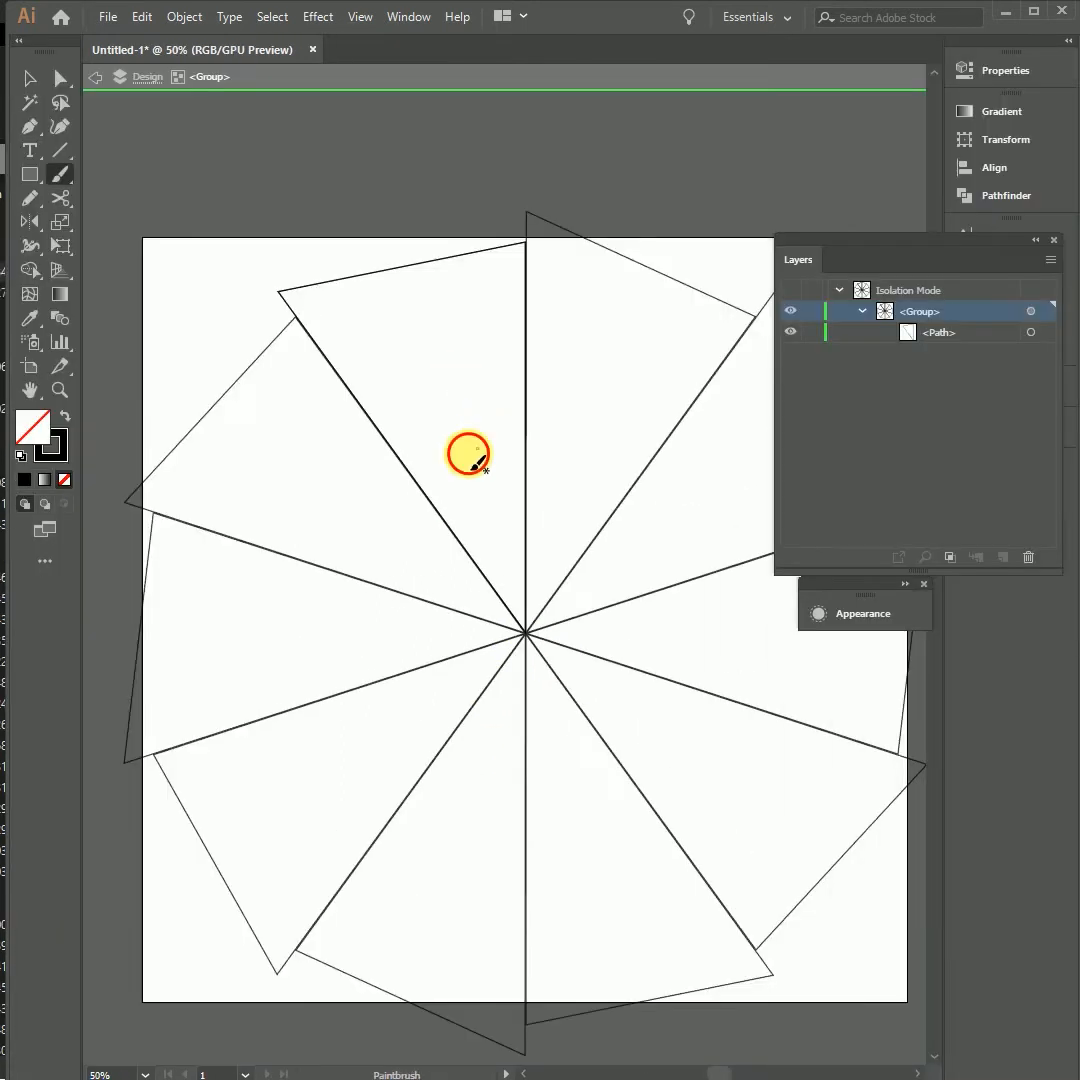
mouse_move(470, 452)
left_mouse_down()
mouse_move(431, 388)
mouse_move(415, 320)
mouse_move(470, 418)
mouse_move(471, 450)
left_mouse_up()
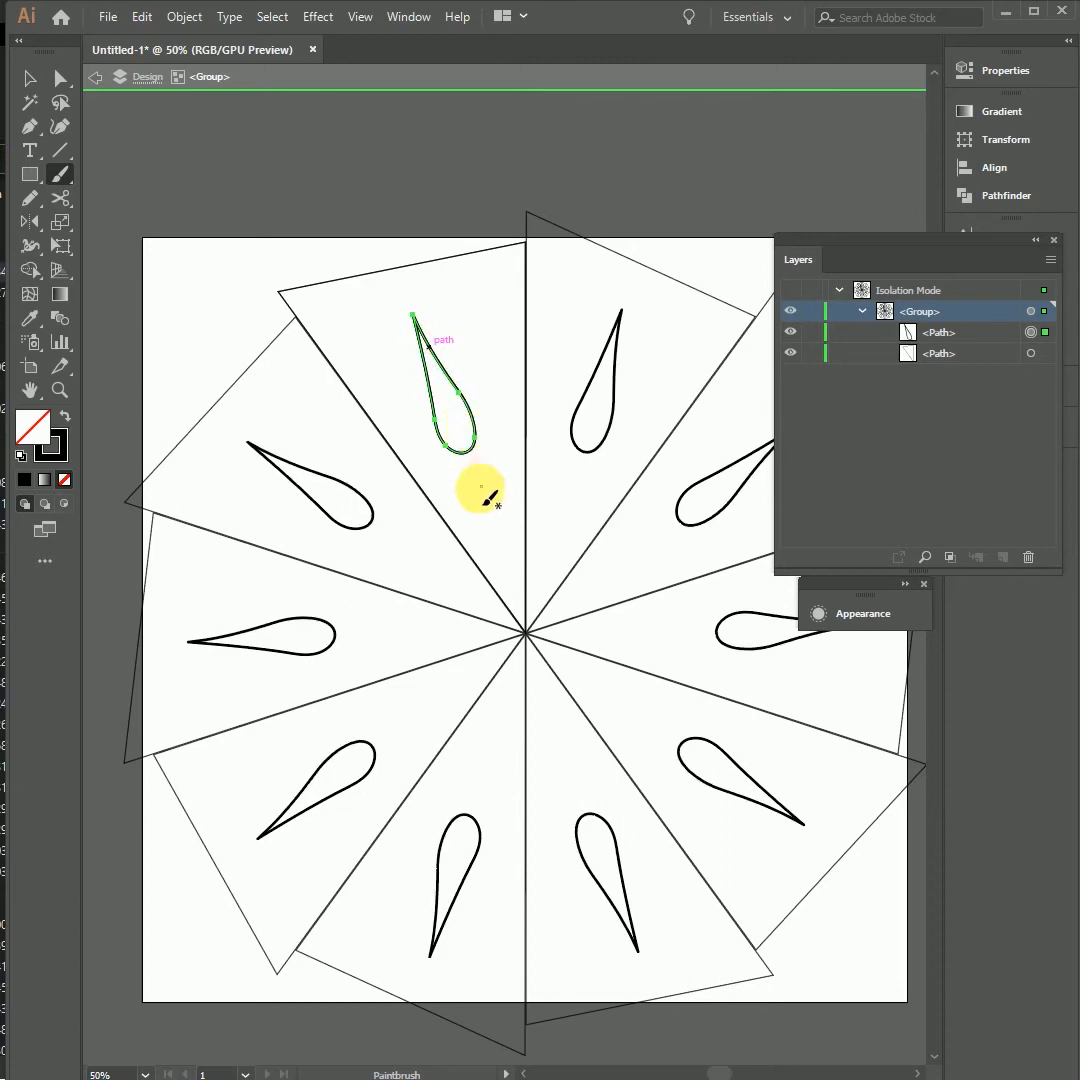
left_click_drag(485, 448, 494, 321)
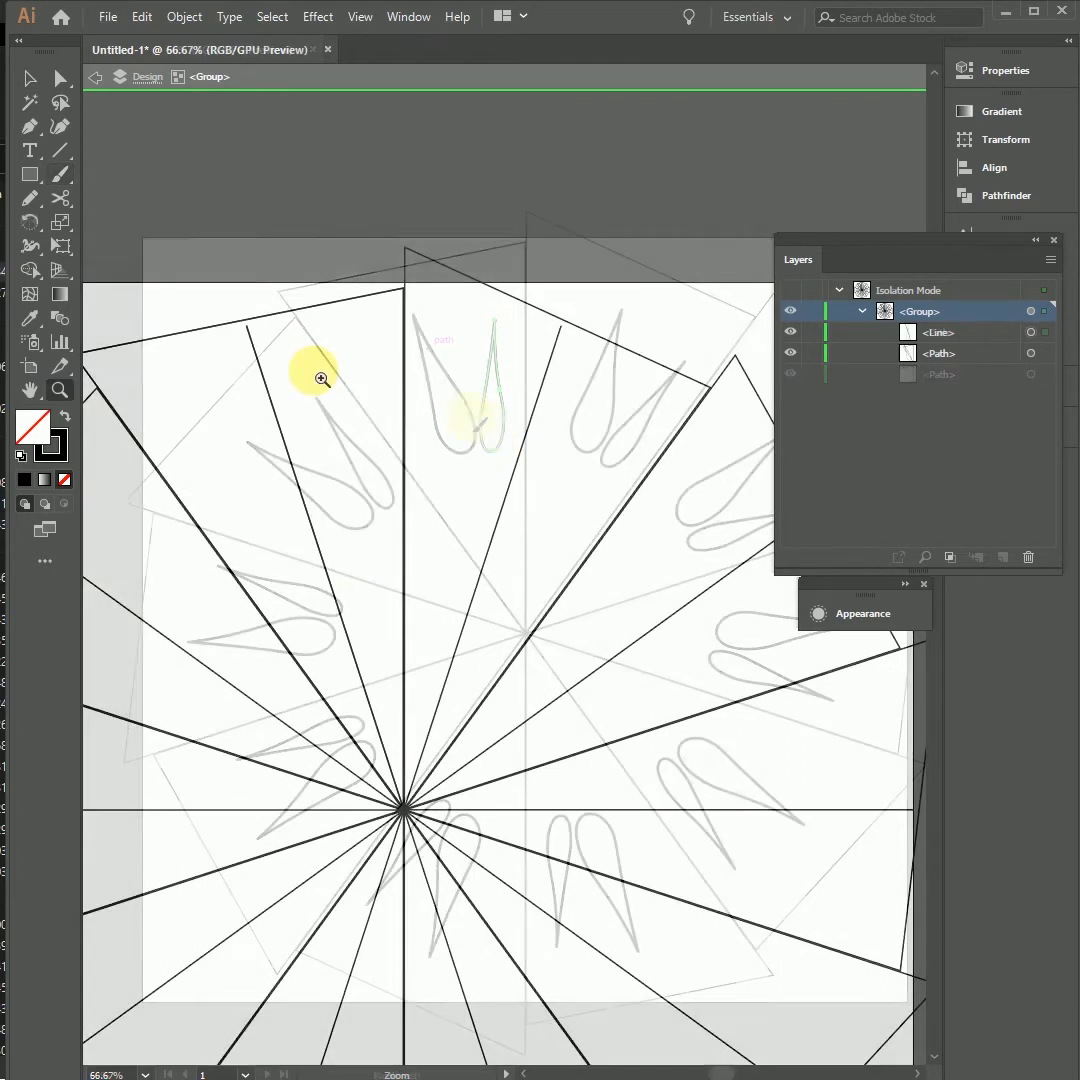
- Paint a flame-like shape of nested curves across the upper part of the triangle's vertical side with the Paintbrush
mouse_move(321, 378)
left_mouse_down()
mouse_move(432, 545)
mouse_move(393, 562)
mouse_move(415, 501)
mouse_move(380, 505)
left_mouse_up()
key("b")
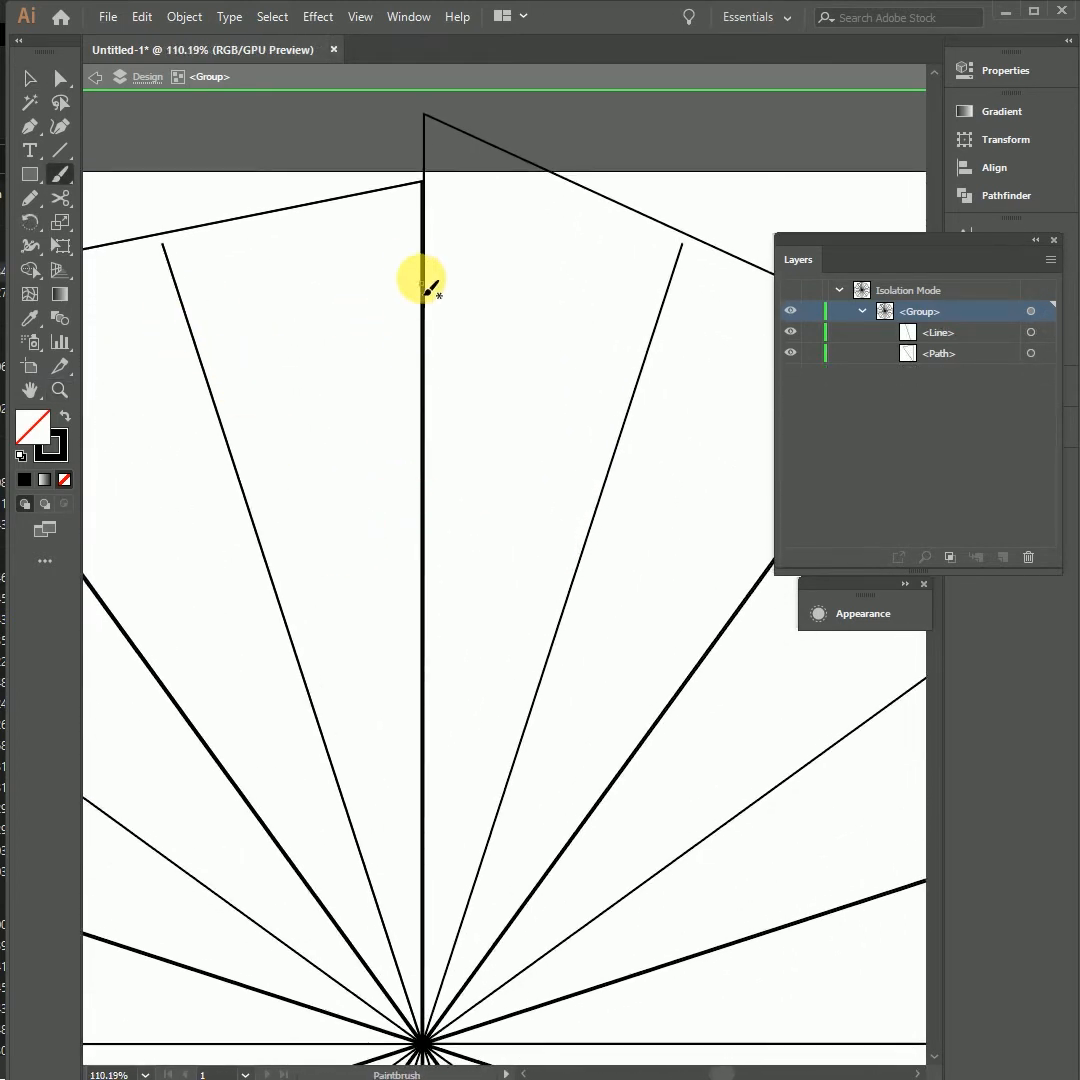
left_click_drag(447, 187, 388, 306)
left_click_drag(388, 306, 398, 425)
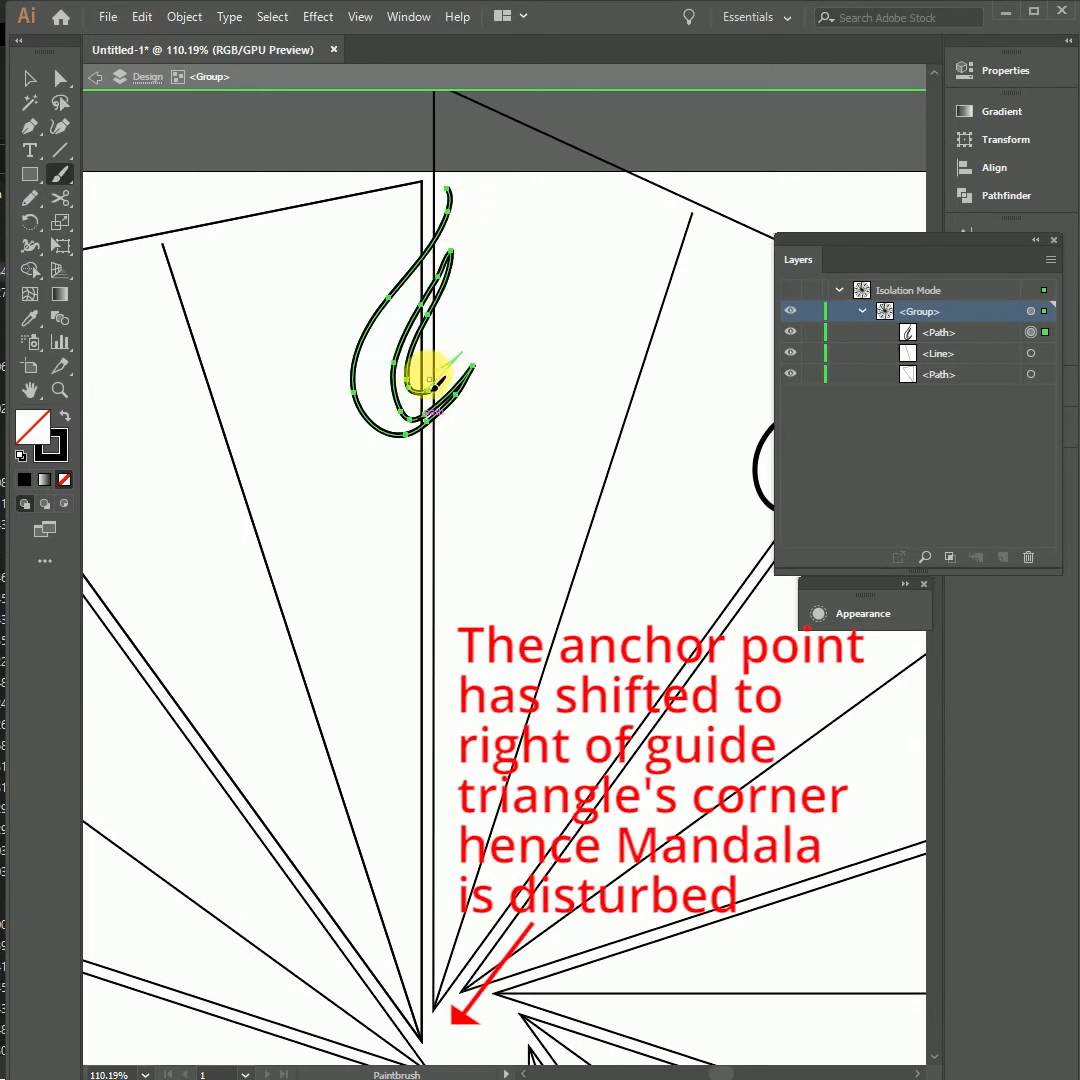
left_click_drag(447, 355, 422, 380)
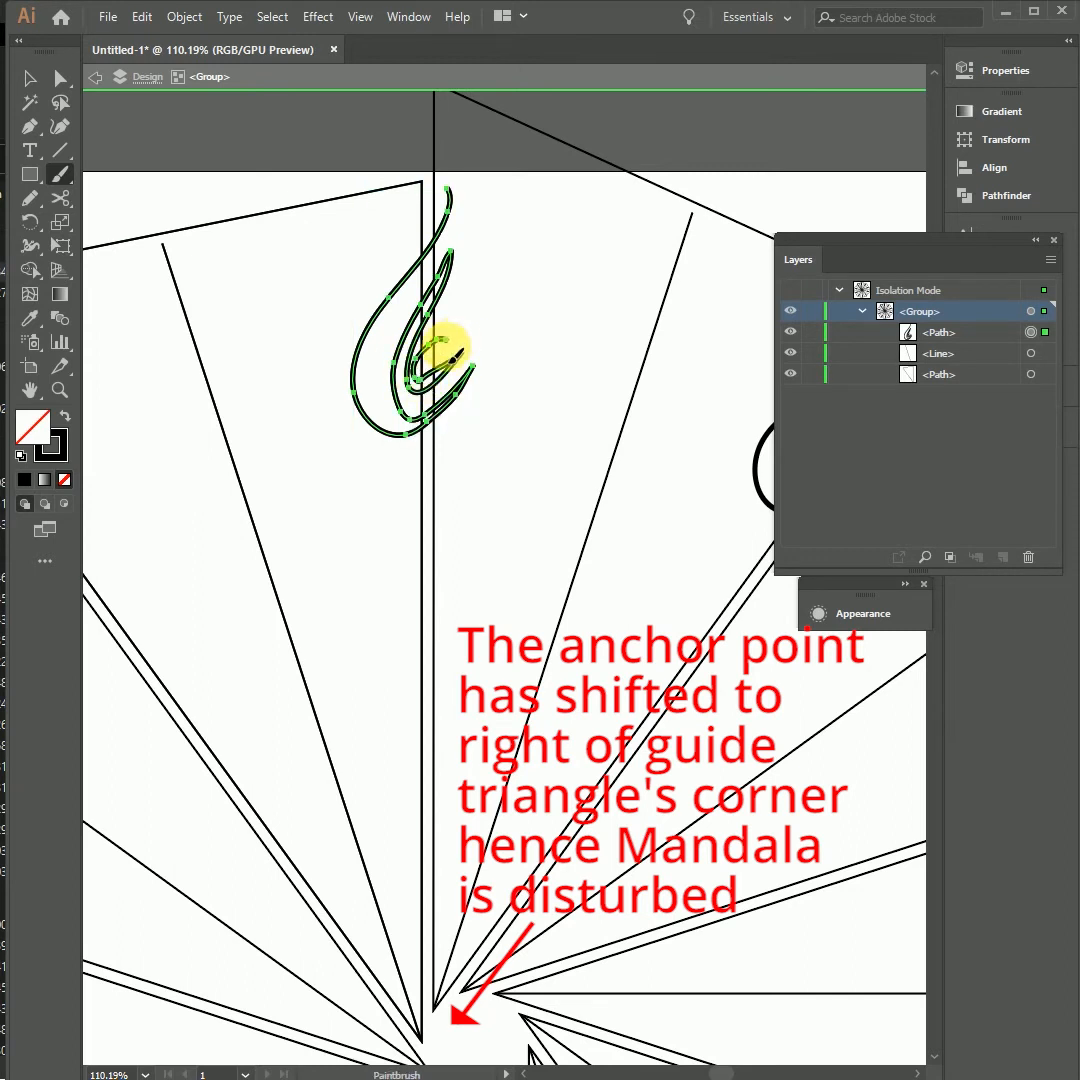
left_click_drag(432, 378, 430, 356)
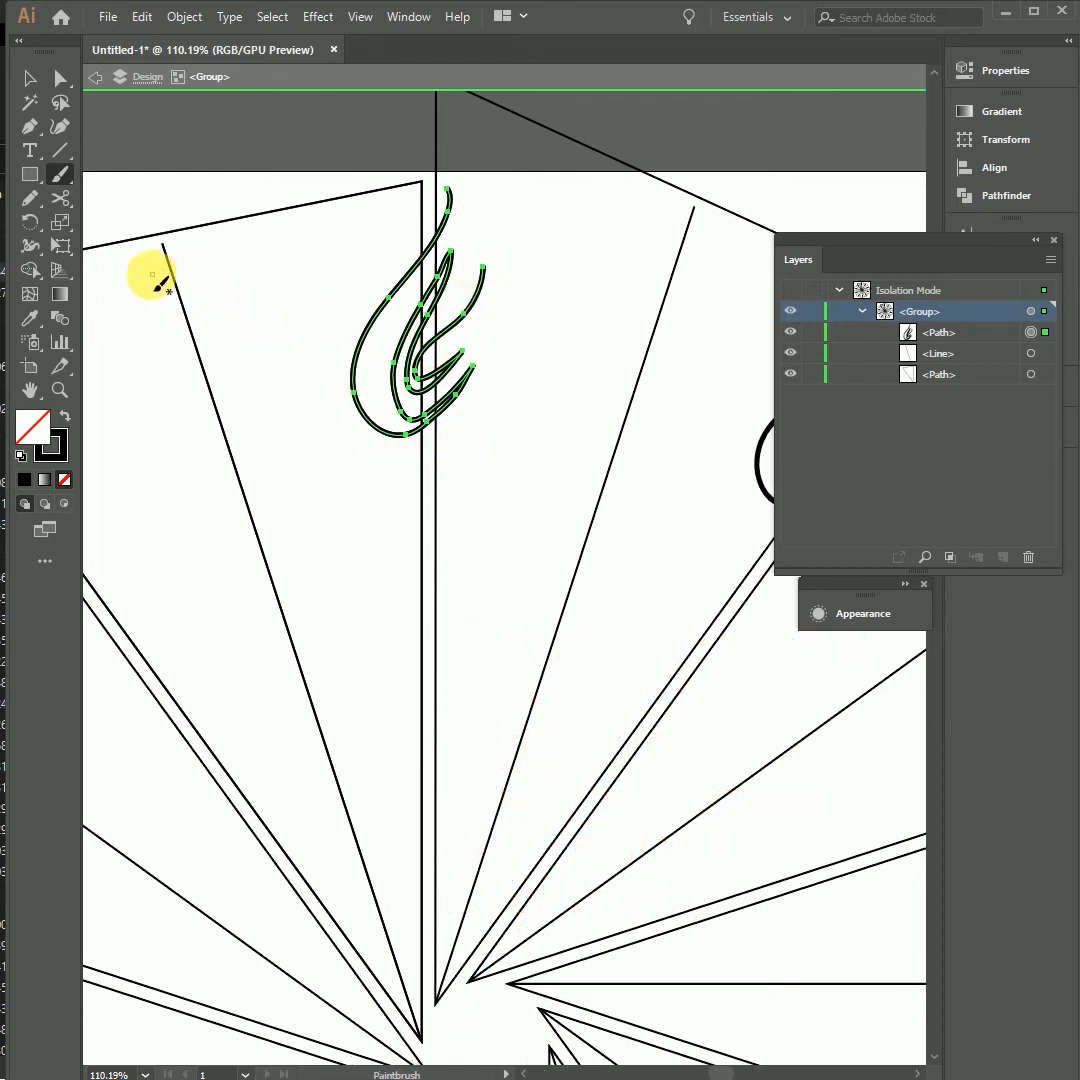
- Paint a looping leaf shape with inner spirals over the triangle's middle guide line, and delete it
left_click_drag(150, 273, 285, 430)
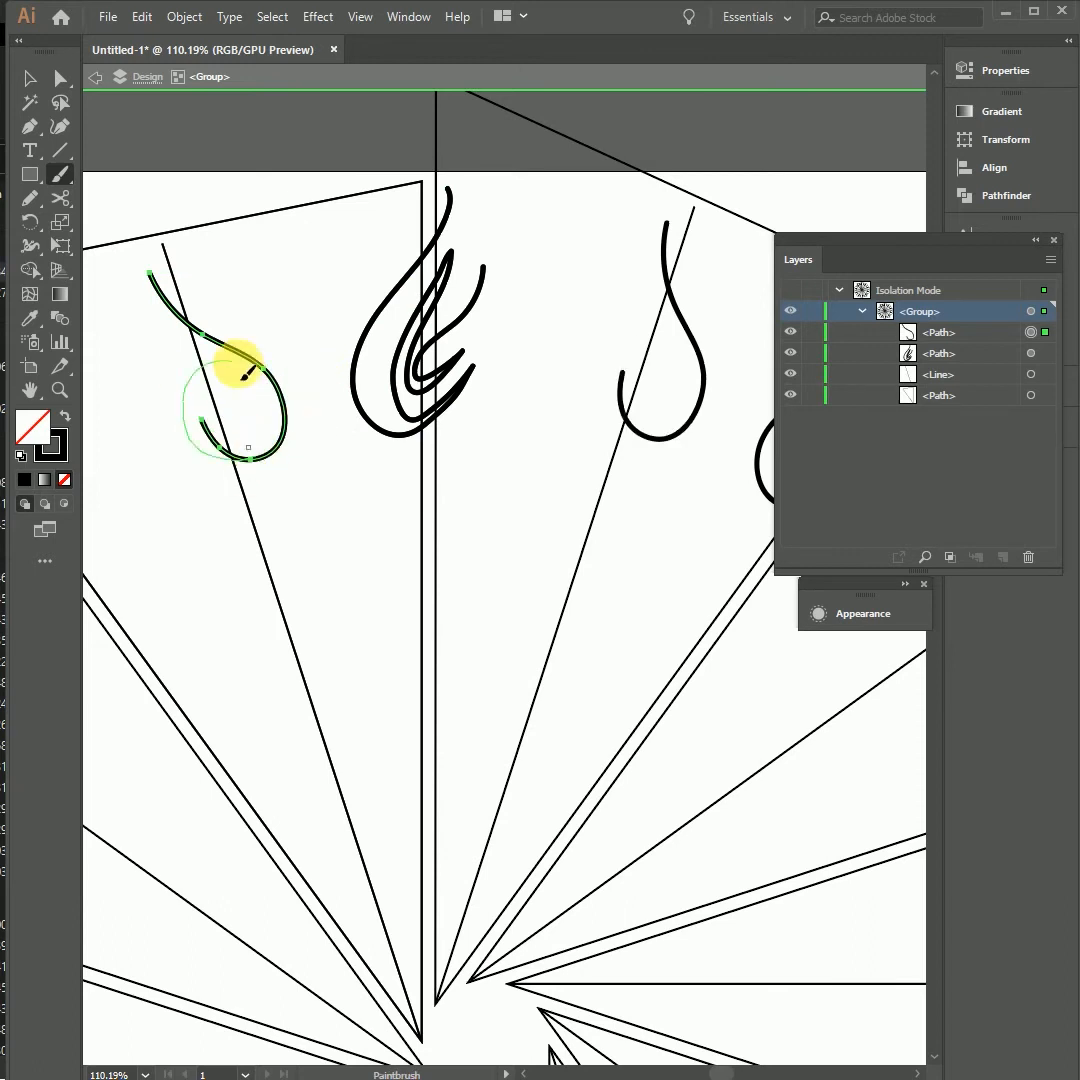
mouse_move(231, 374)
left_mouse_down()
mouse_move(181, 393)
mouse_move(150, 374)
mouse_move(145, 232)
left_mouse_up()
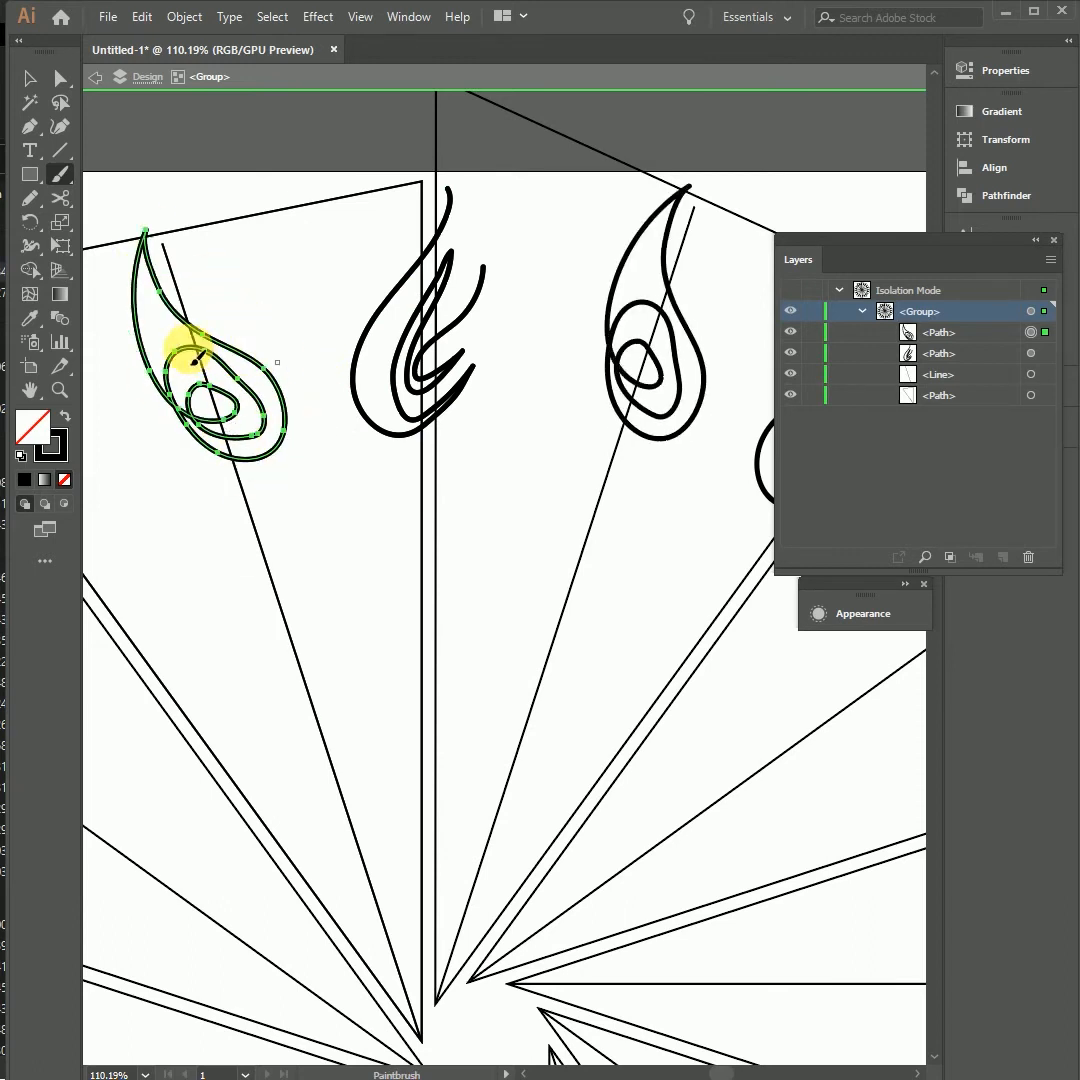
key("ctrl+z")
key("ctrl+shift+z")
key("v")
key("Delete")
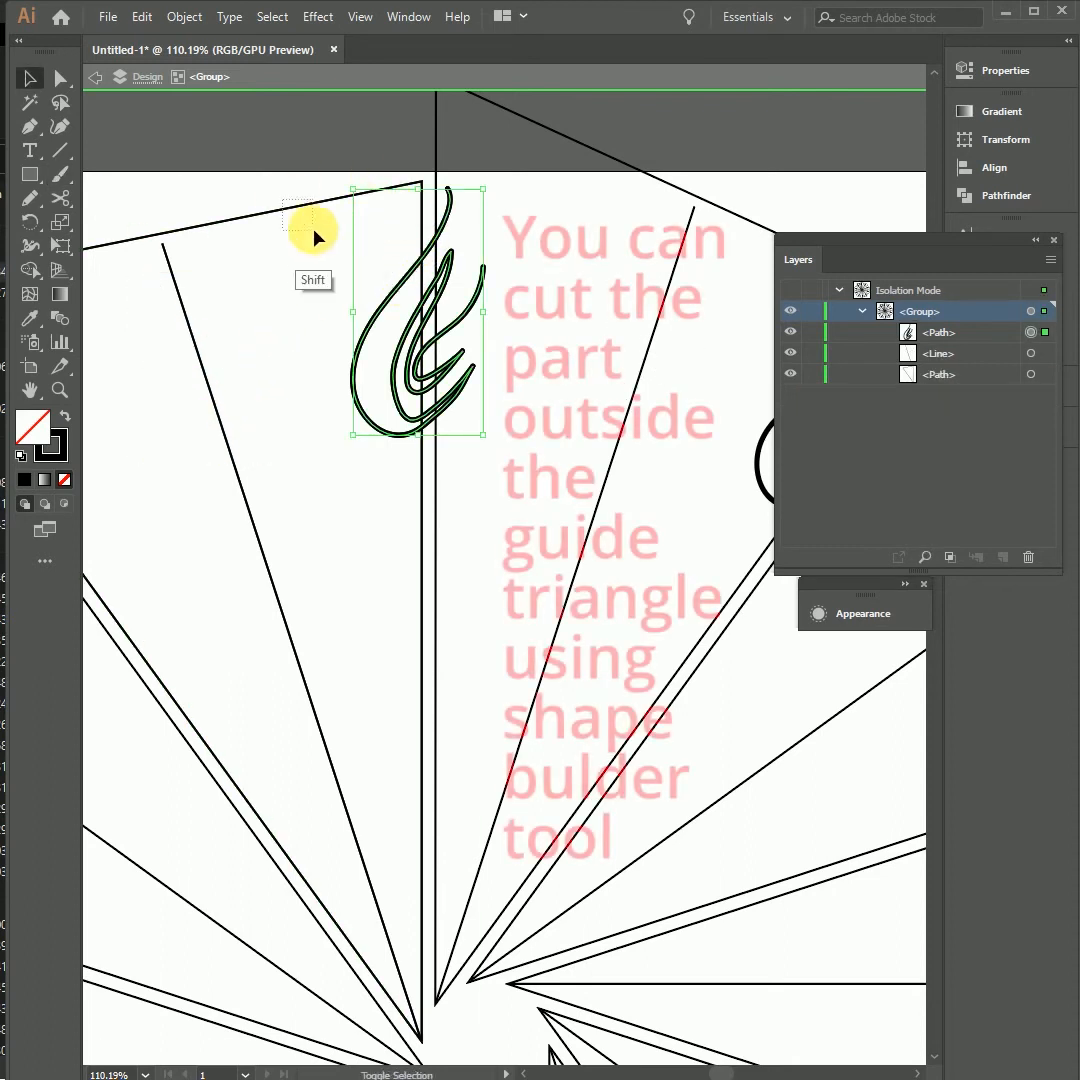
- Select the triangle along with the flame shape and cut off the flame parts outside the triangle with the Shape Builder
left_click(320, 200, "shift")
key("shift+m")
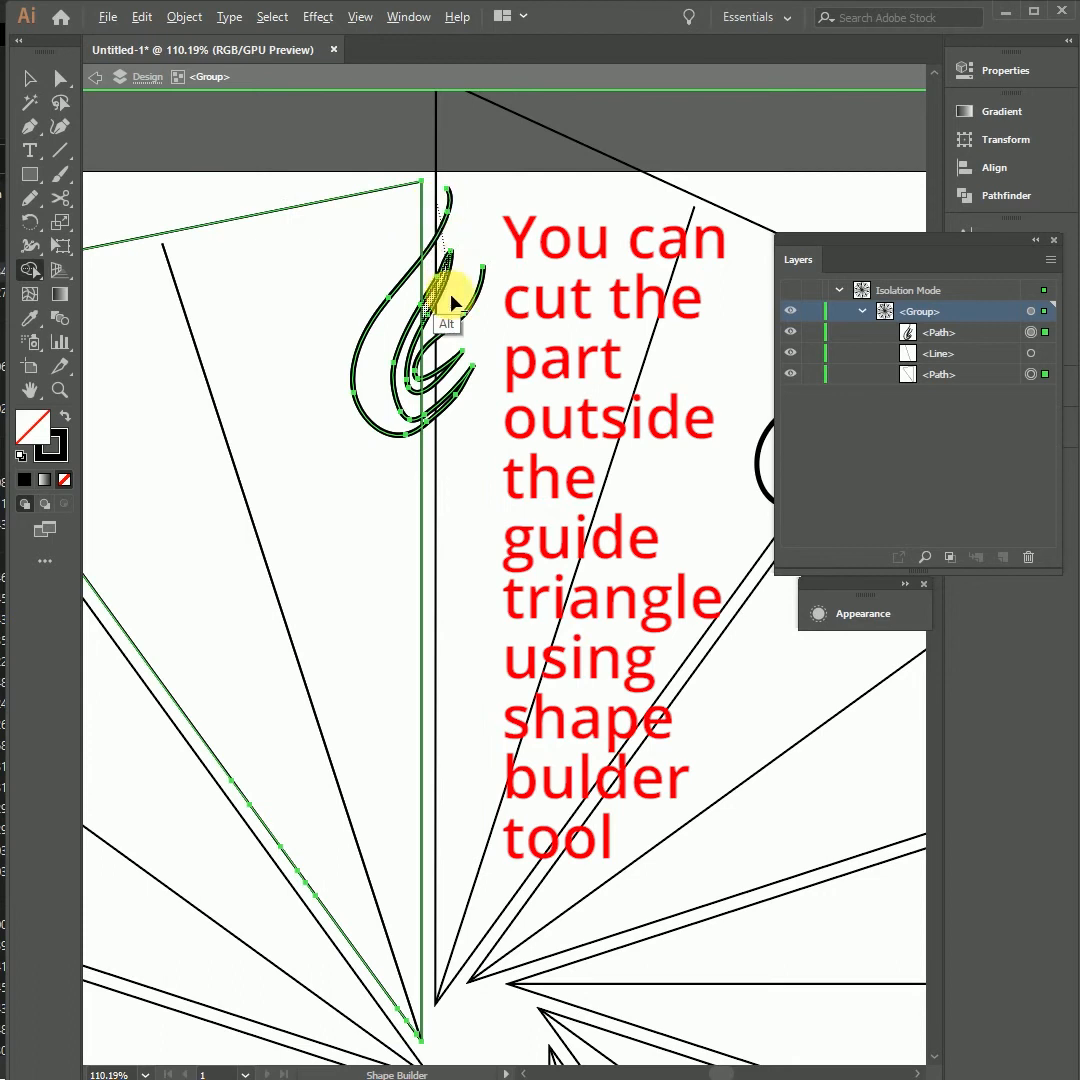
left_click_drag(447, 272, 457, 455)
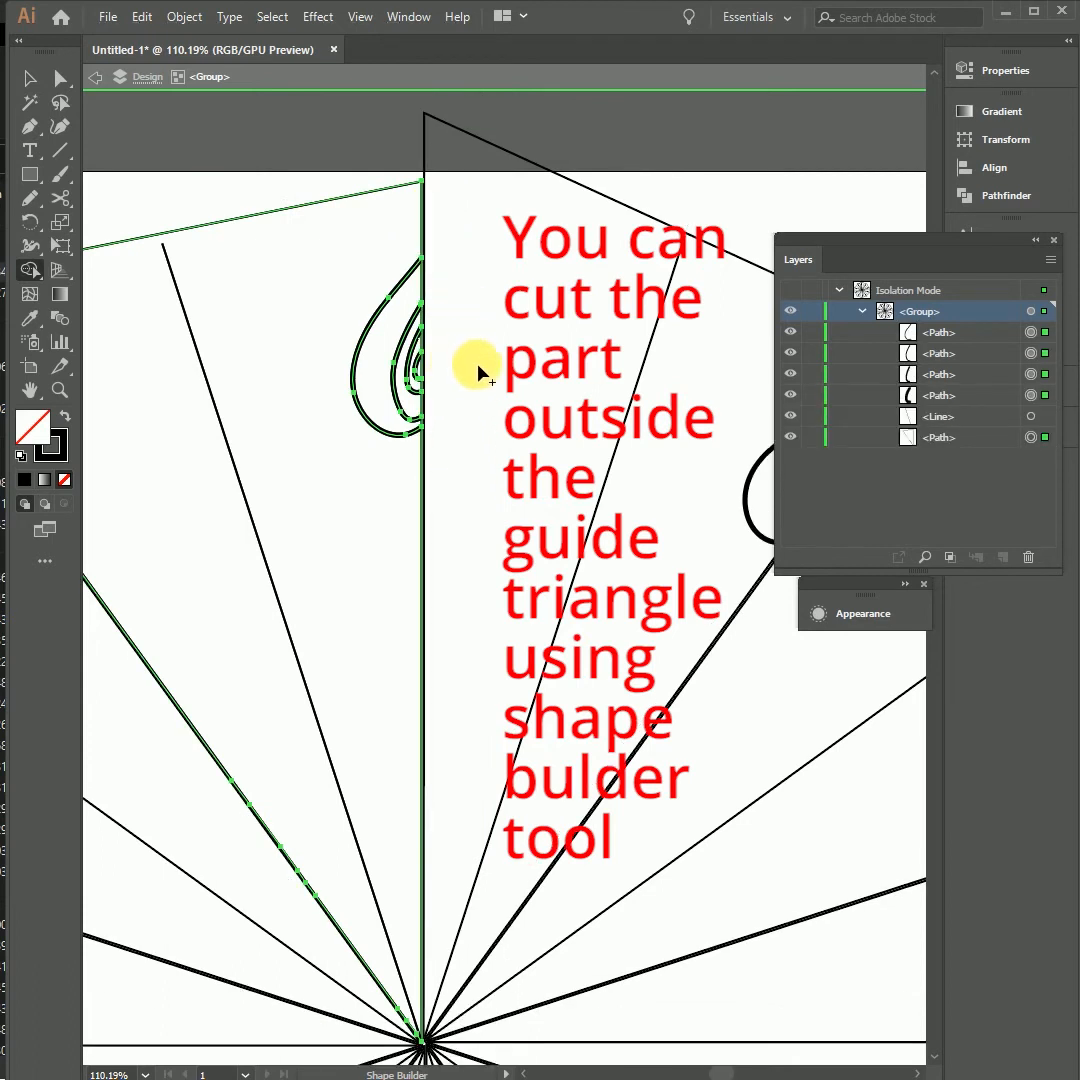
left_click(497, 407)
- Paint a scalloped border, small circles, spirals and arcs near the center with the Paintbrush to fill the segment
key("z")
left_click(465, 470)
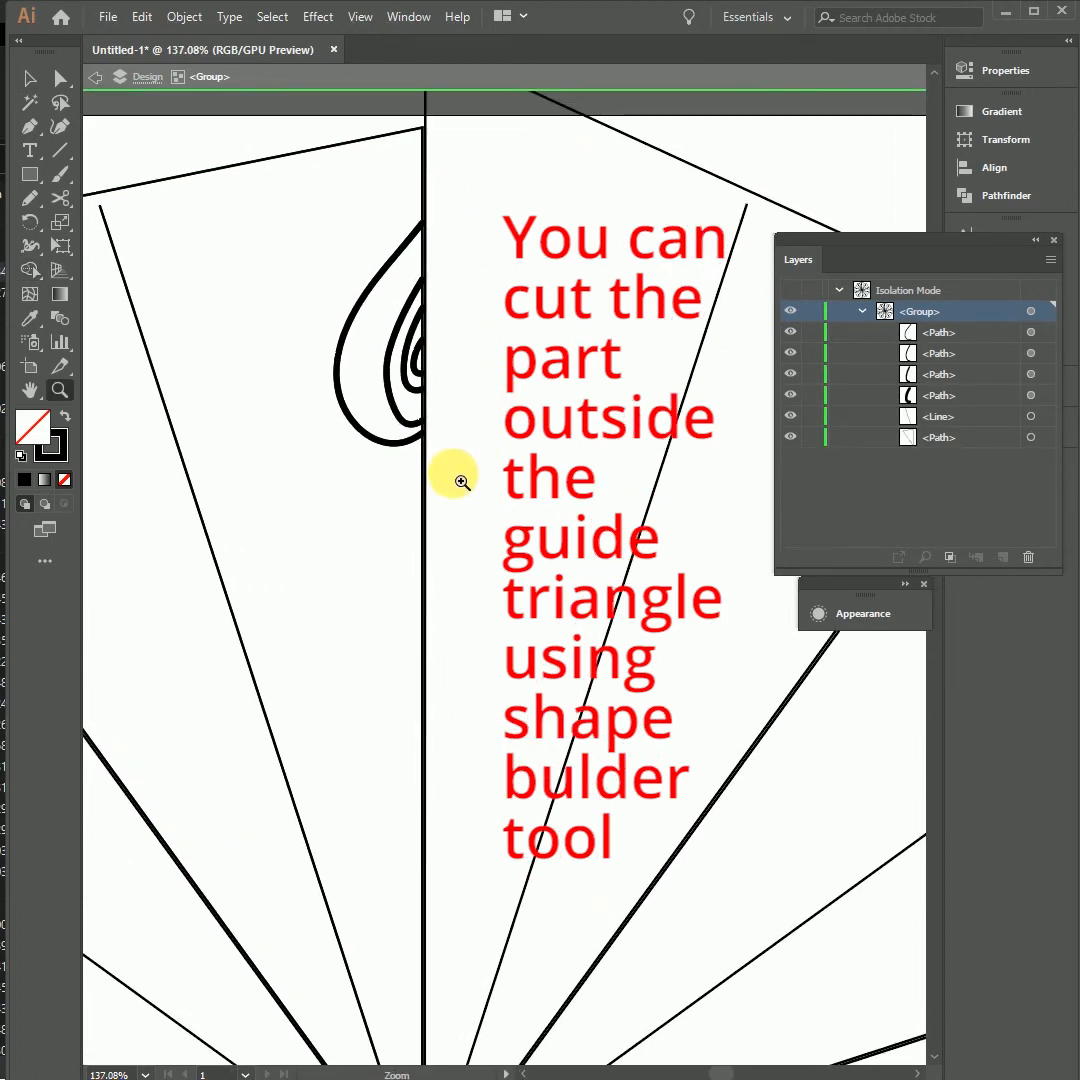
key("b")
left_click_drag(262, 333, 500, 632)
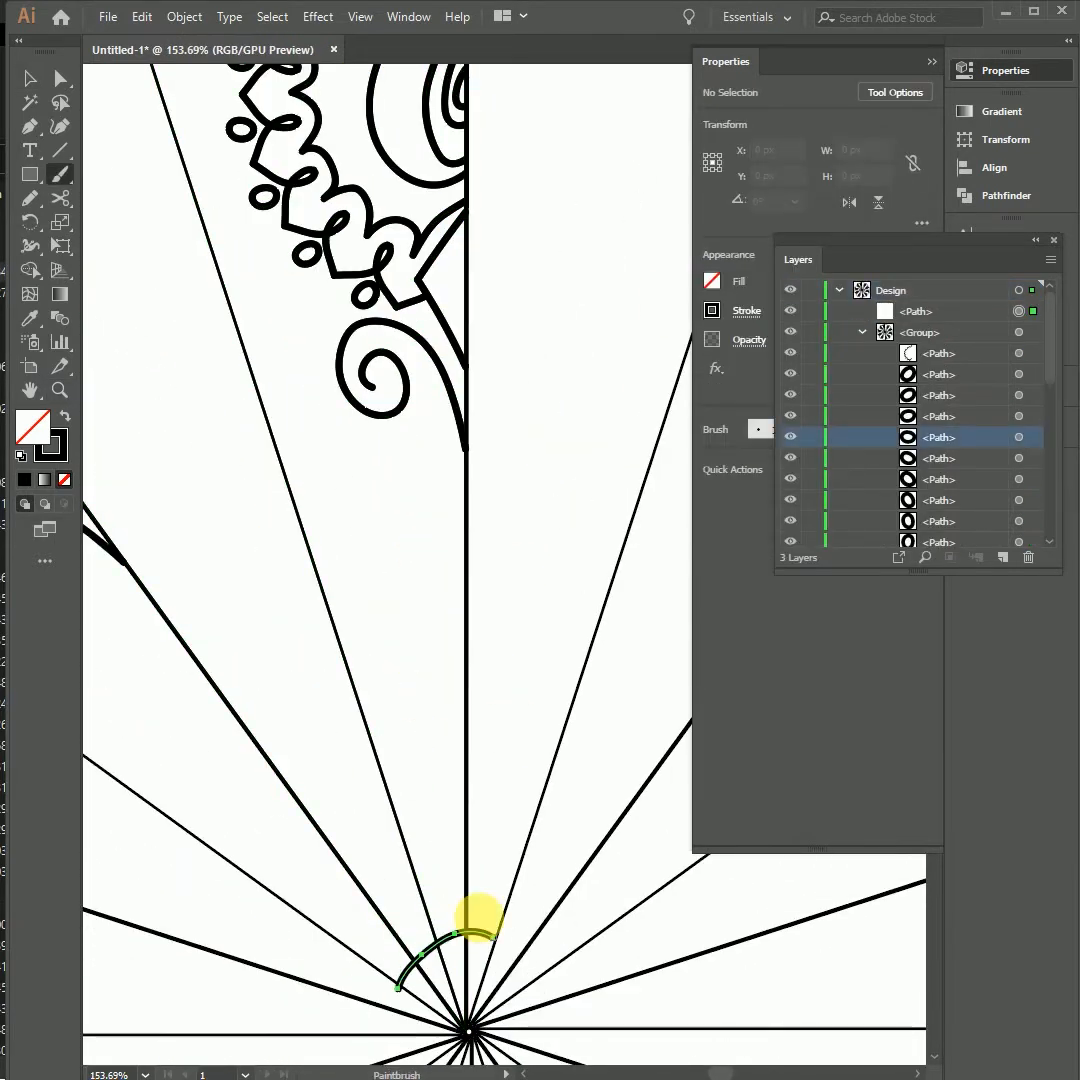
left_click(430, 850, "ctrl")
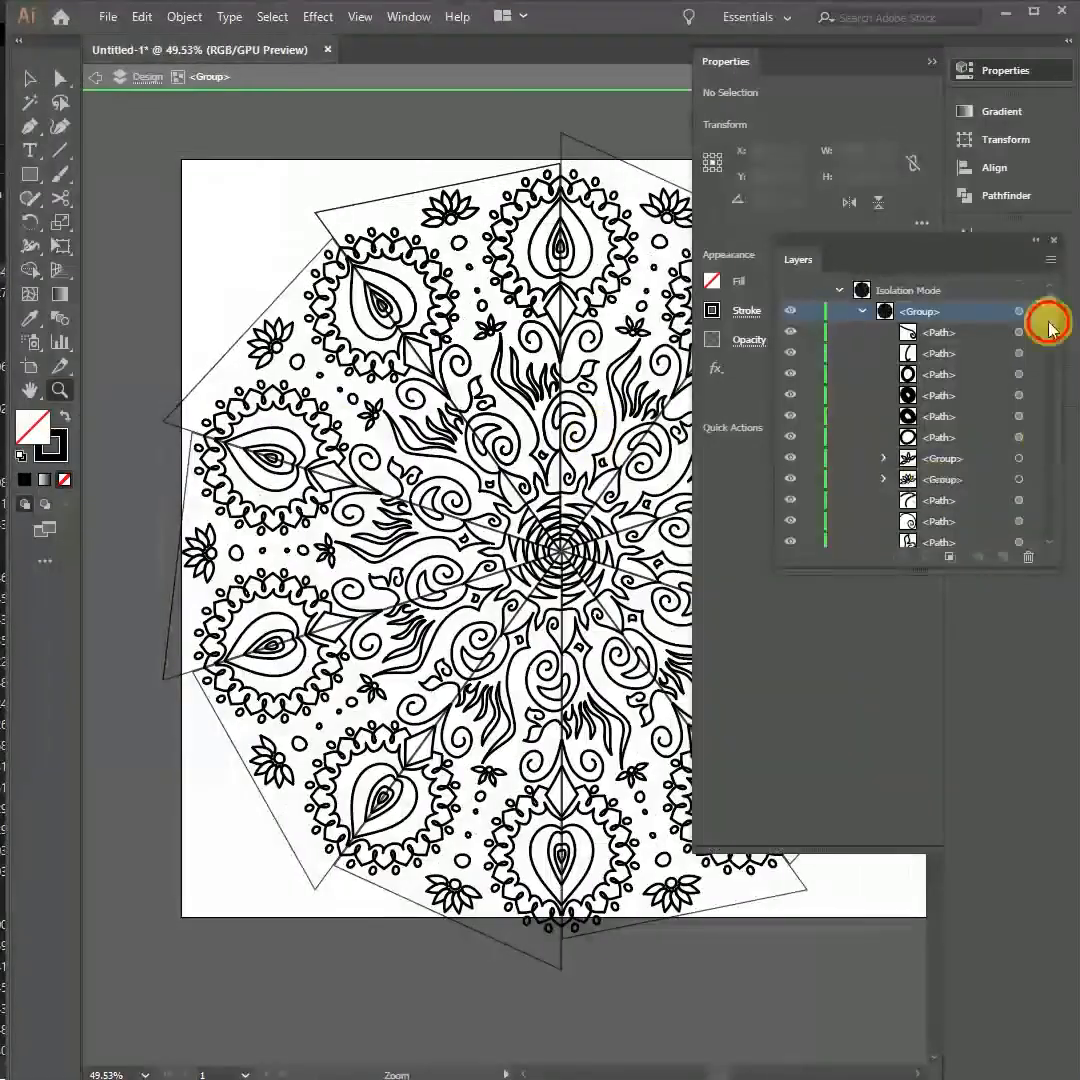
- Hide the guide triangle path at the end of the group's layer list and leave isolation mode
left_click_drag(1044, 320, 1053, 518)
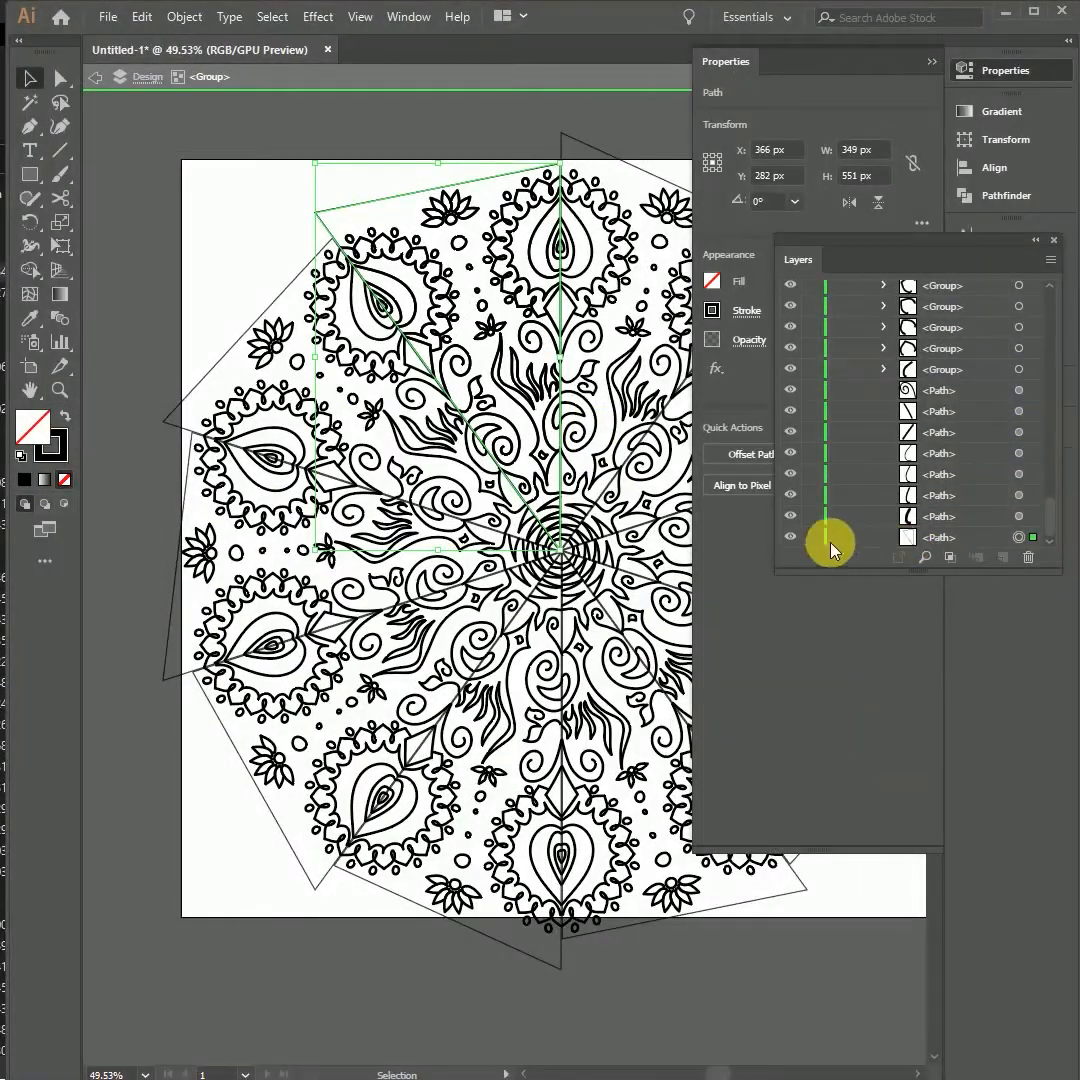
left_click(796, 540)
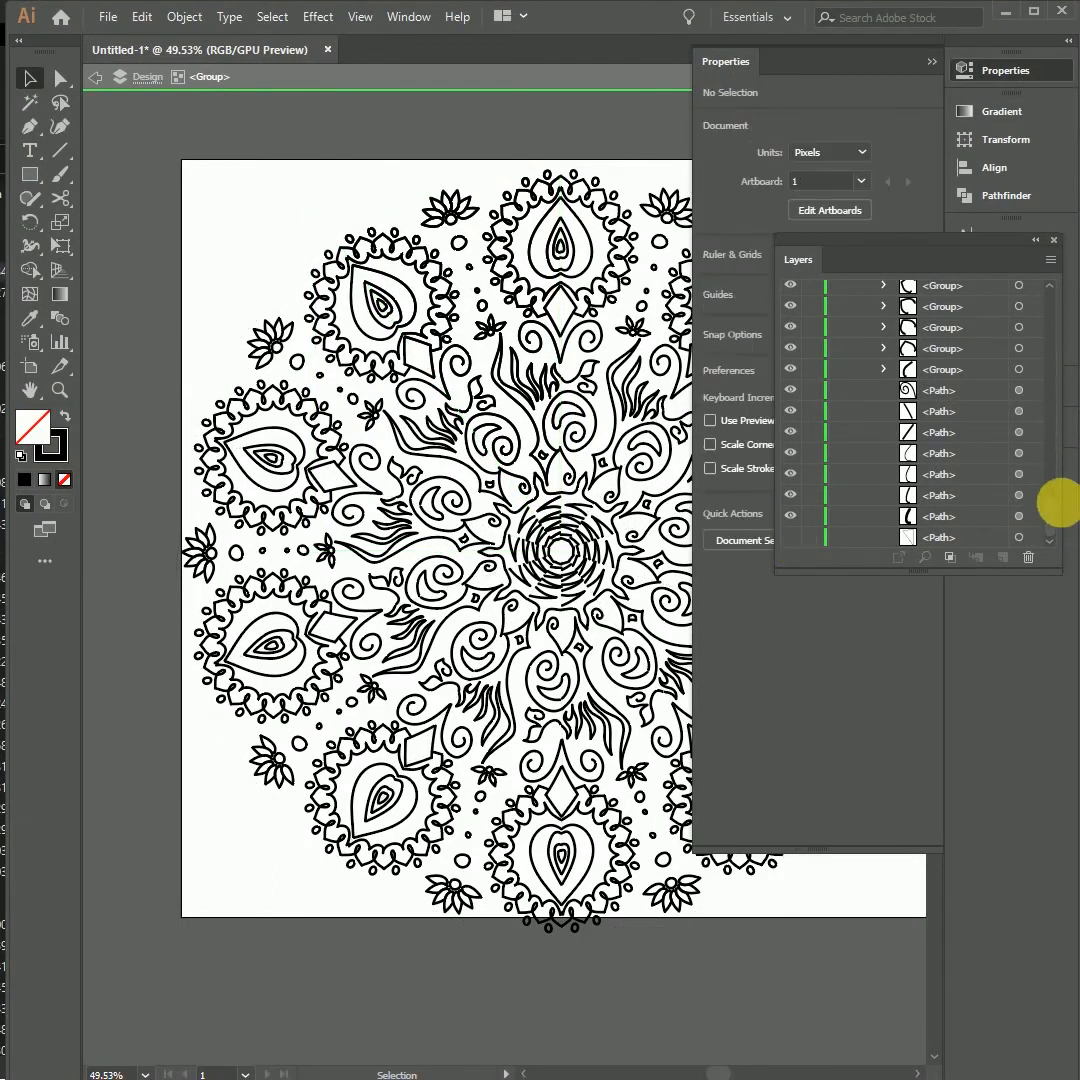
left_click_drag(1052, 530, 1043, 283)
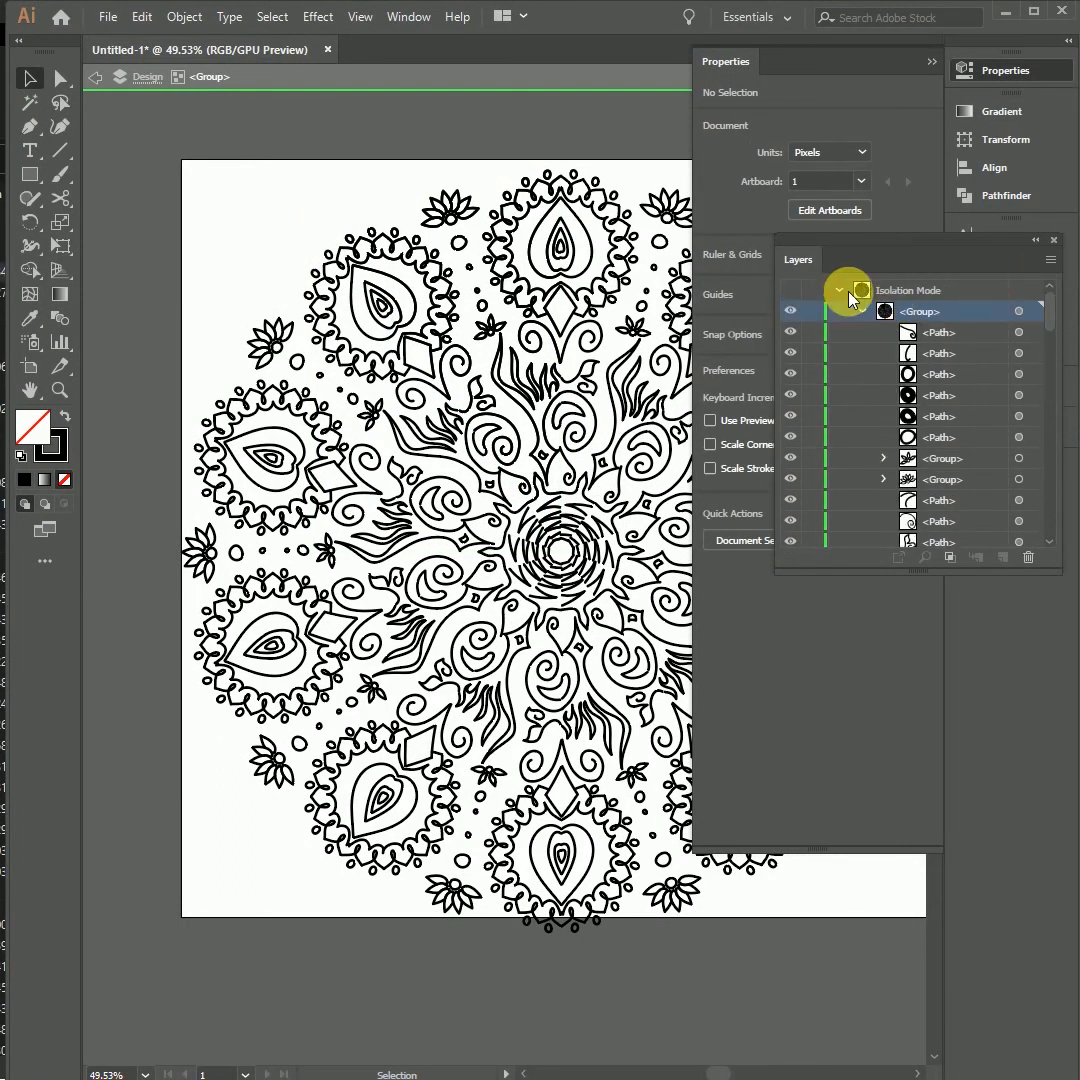
key("Escape")
- Examine the whole finished mandala enlarged in the window, with all panels collapsed and hidden
key("z")
left_click(494, 489, "alt")
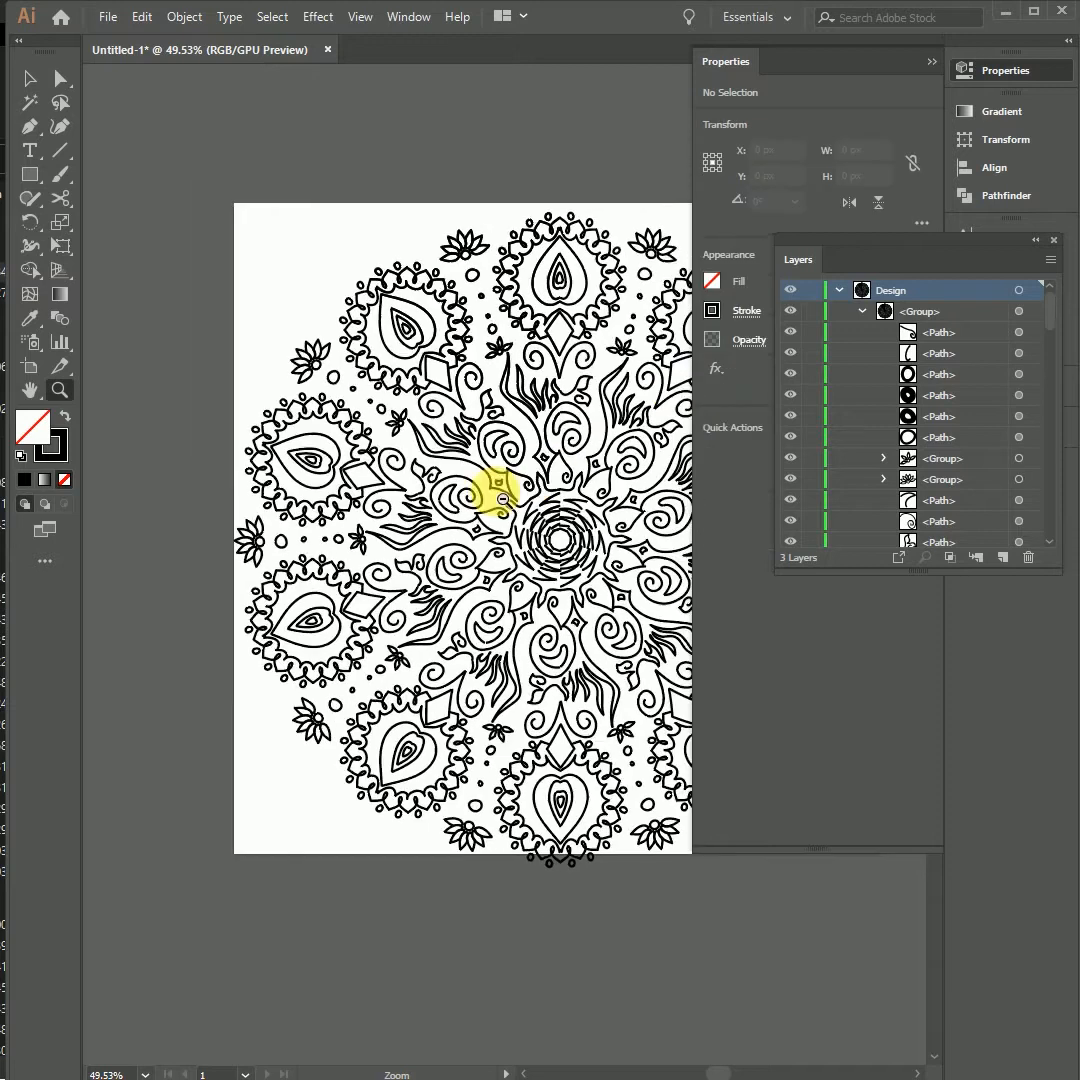
left_click(1050, 263)
left_click(1048, 262)
double_click(1038, 241)
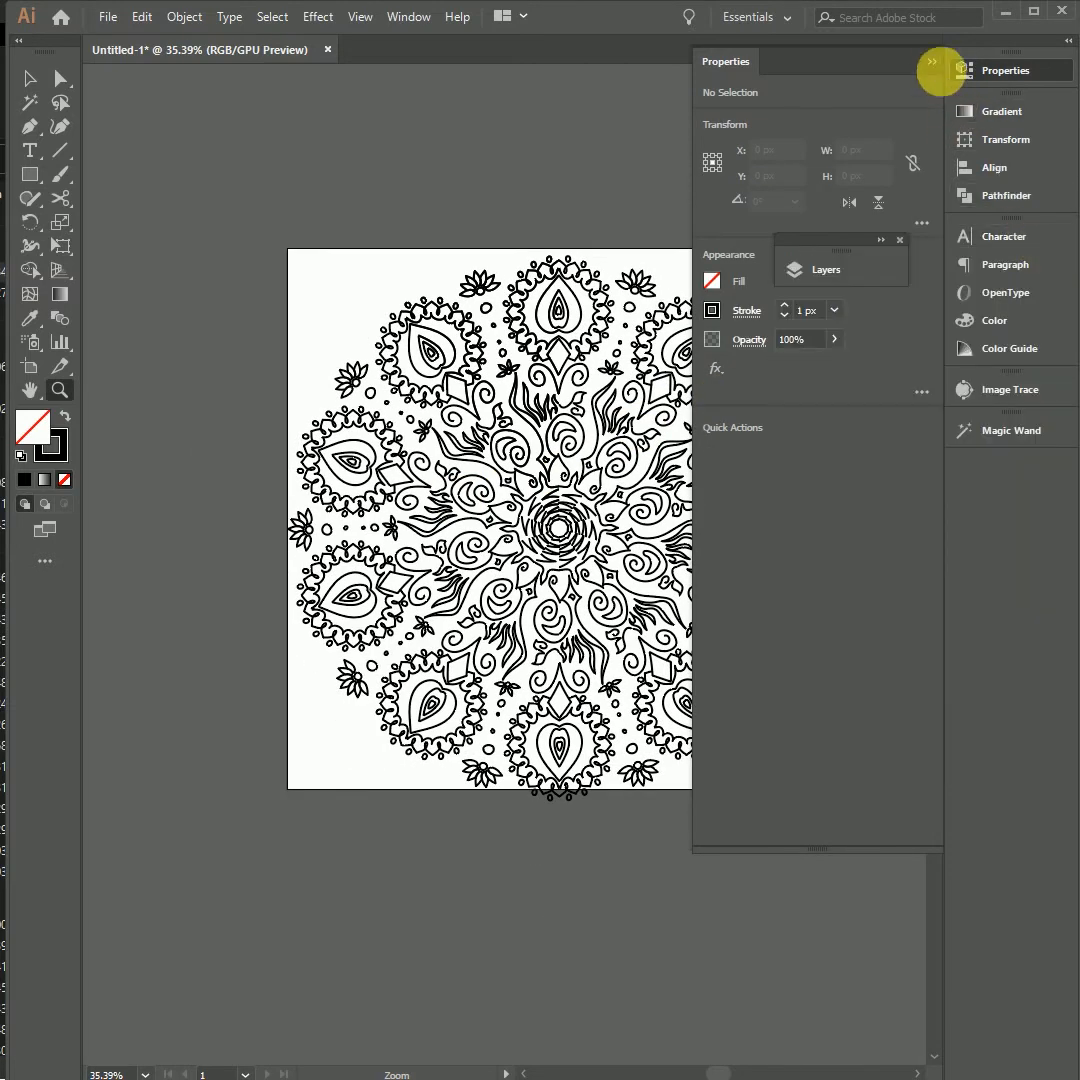
left_click(932, 63)
left_click_drag(600, 470, 529, 442)
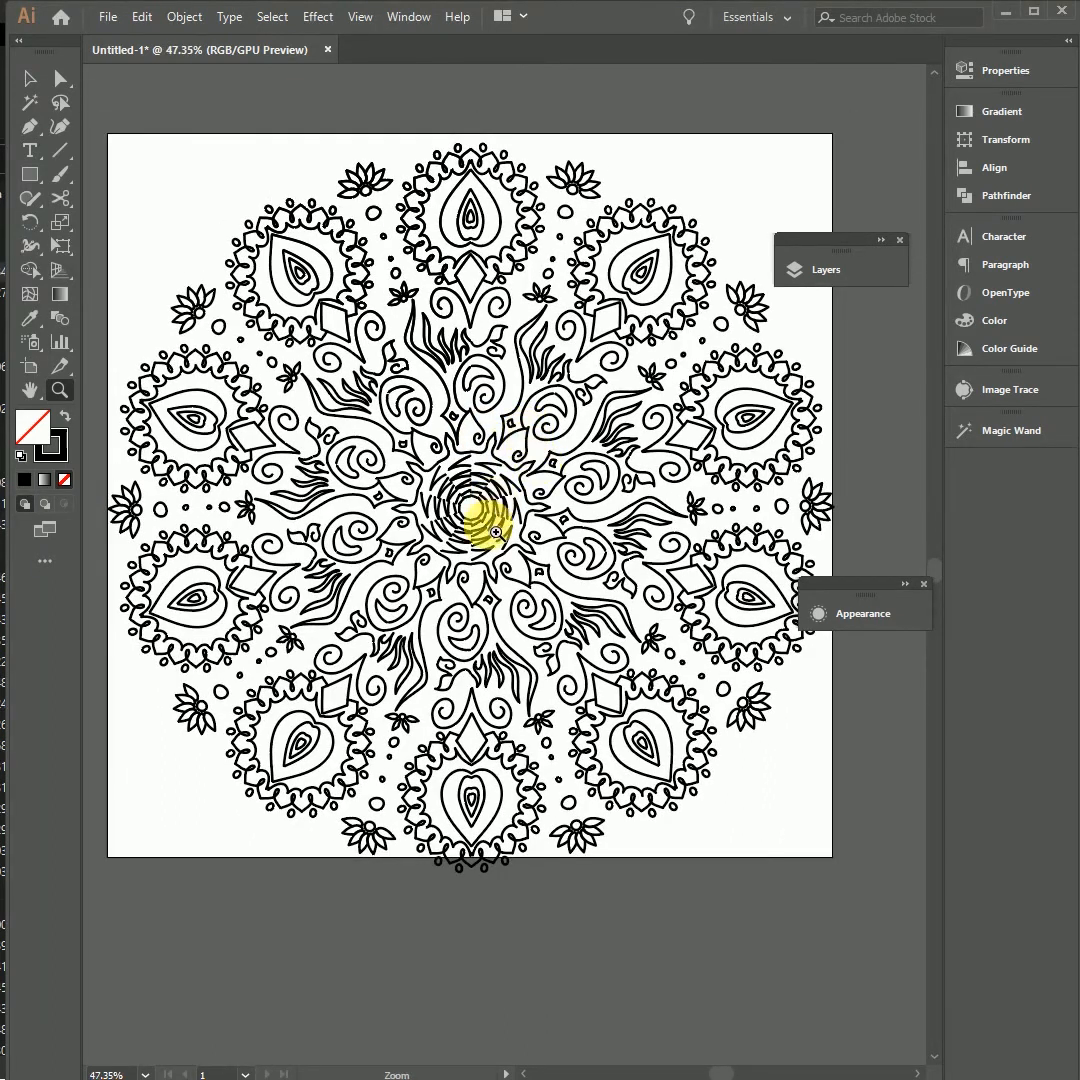
key("Tab")
mouse_move(566, 592)
left_mouse_down()
mouse_move(556, 574)
mouse_move(546, 578)
mouse_move(565, 584)
left_mouse_up()
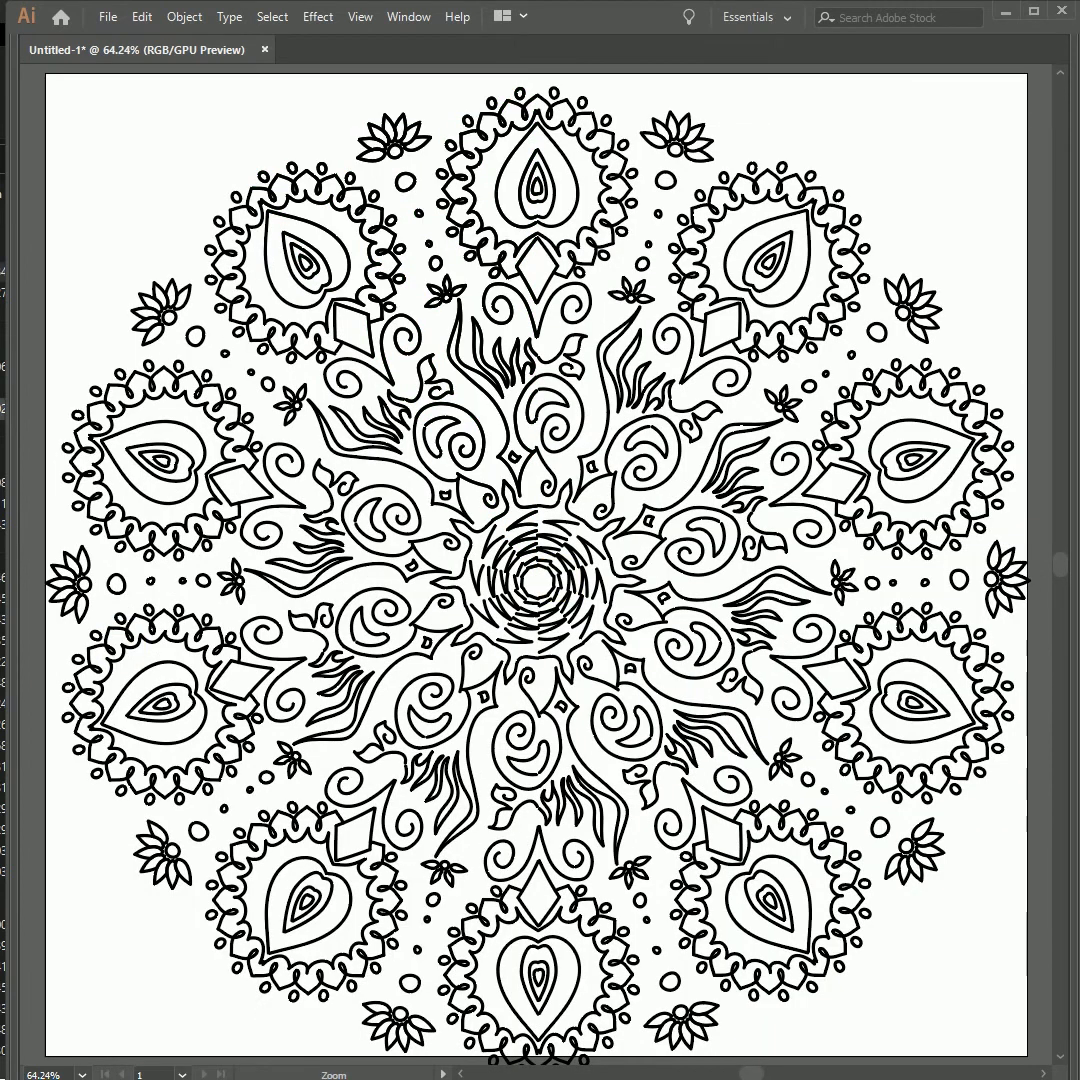